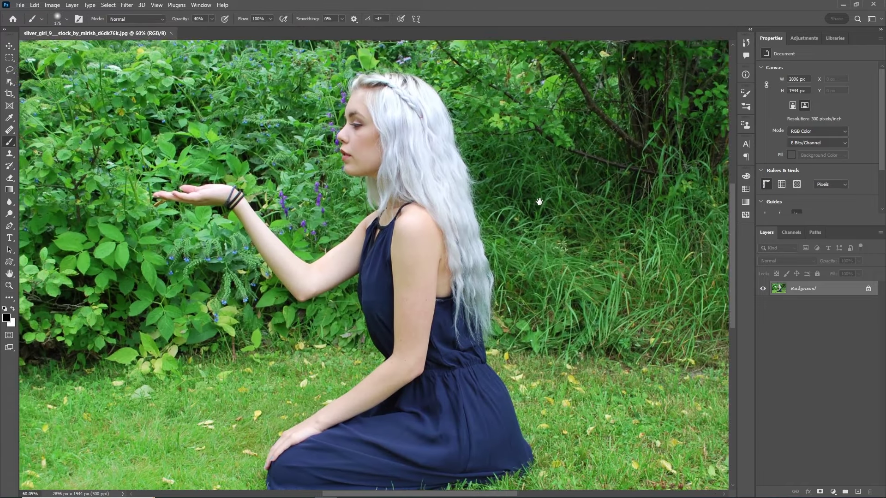
- Zoom out to show the whole garden photo and pick the Object Selection tool to select the girl
drag(539, 201, 536, 196)
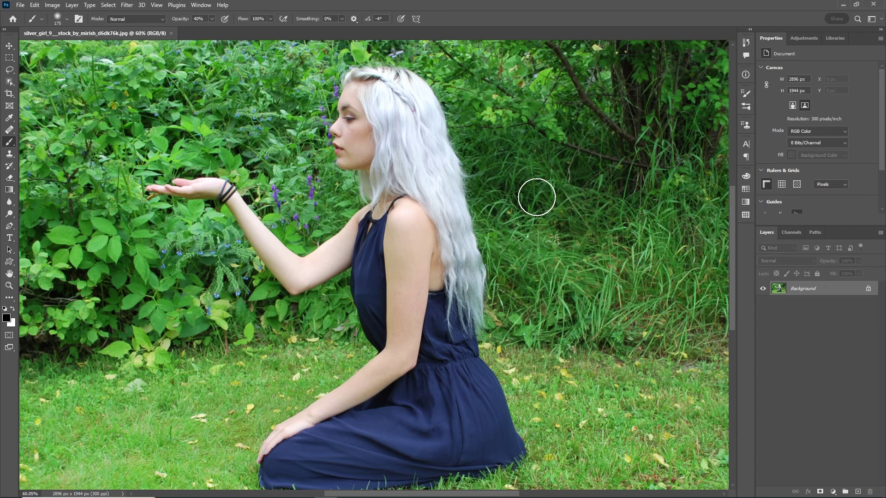
key(ctrl+minus)
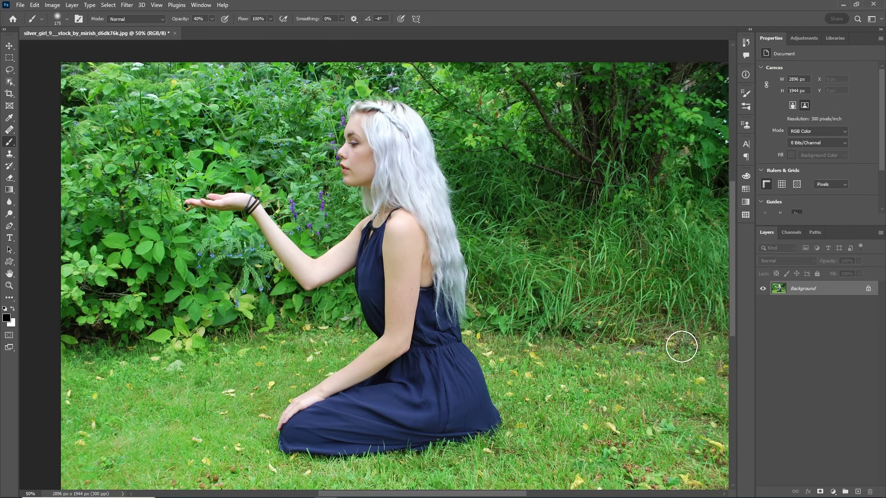
click(10, 83)
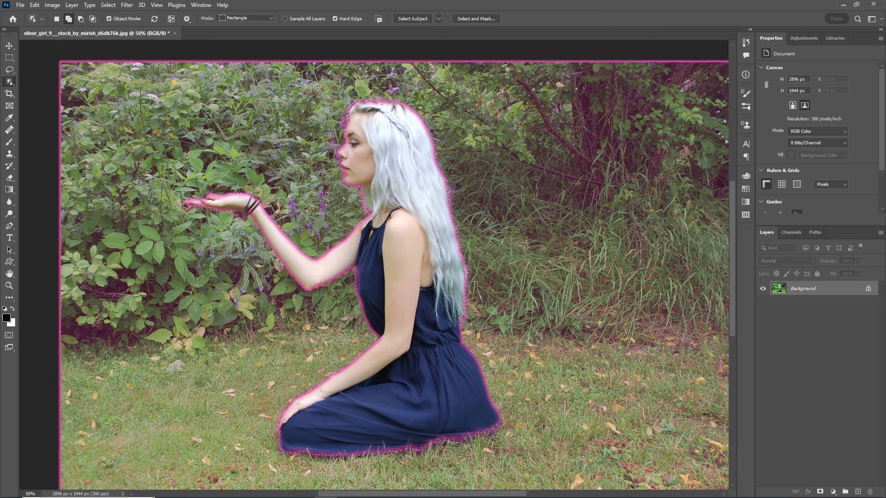
- Take the girl's subject selection into Select and Mask, previewed On Black
key(ctrl+minus)
click(474, 19)
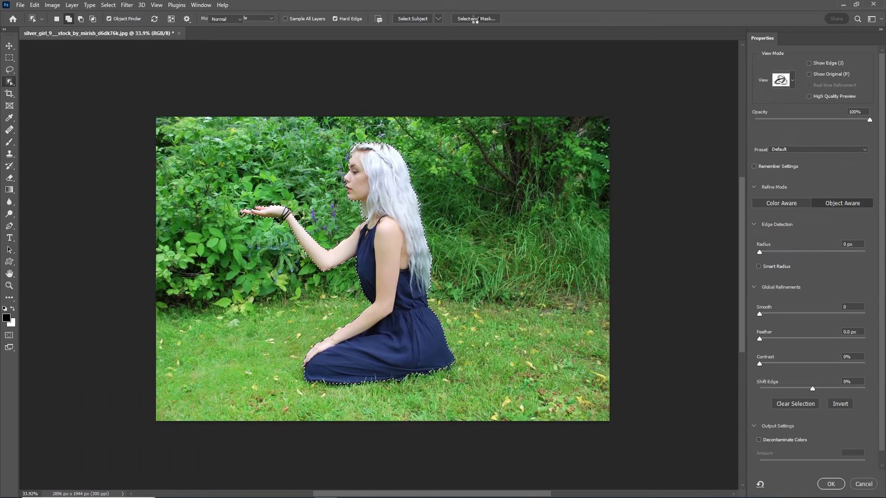
scroll(286, 178, up, 2)
scroll(286, 178, up, 2)
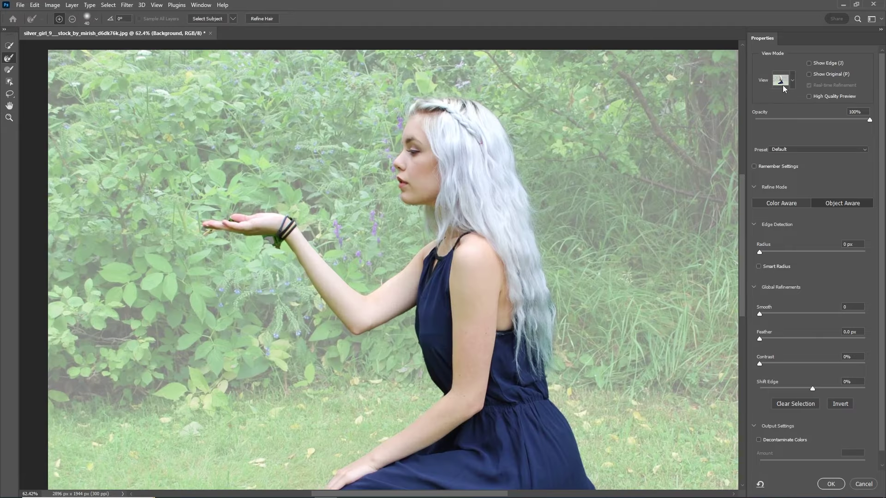
click(785, 80)
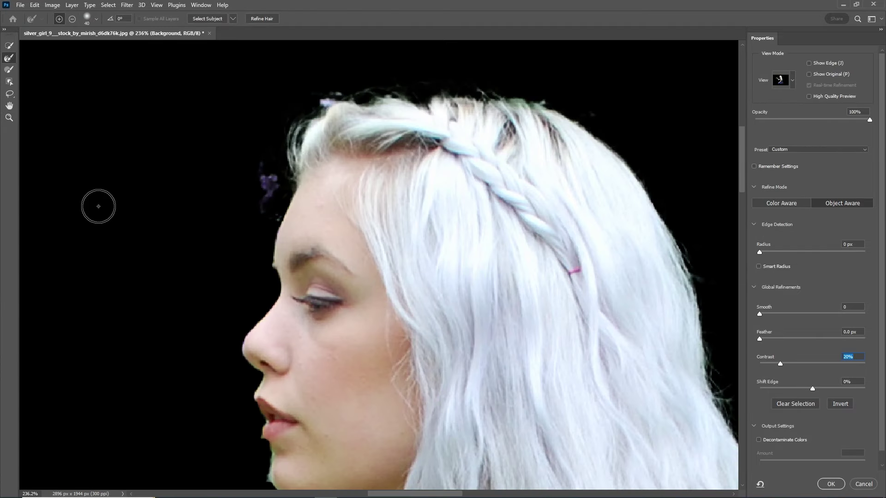
- Zoom in on the face and Alt-brush stray specks and green fringe off the chin and neck edges
key(z)
drag(265, 203, 298, 263)
key(b)
key(alt)
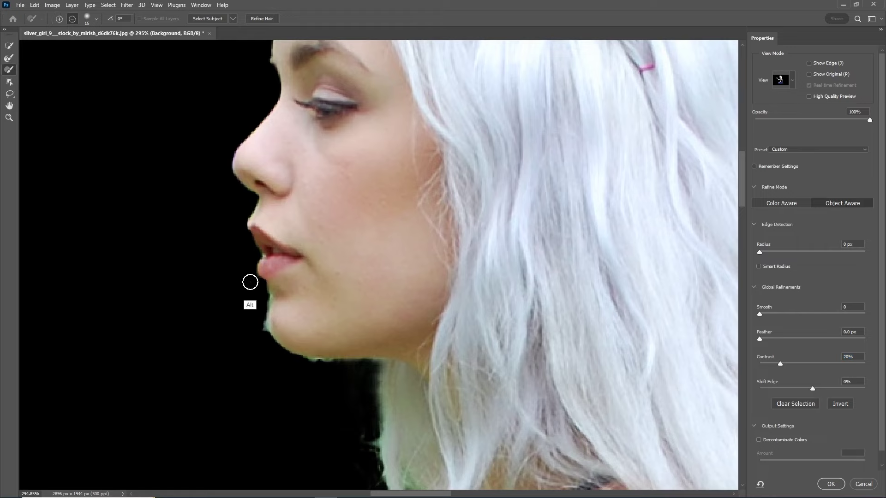
scroll(249, 286, down, 5)
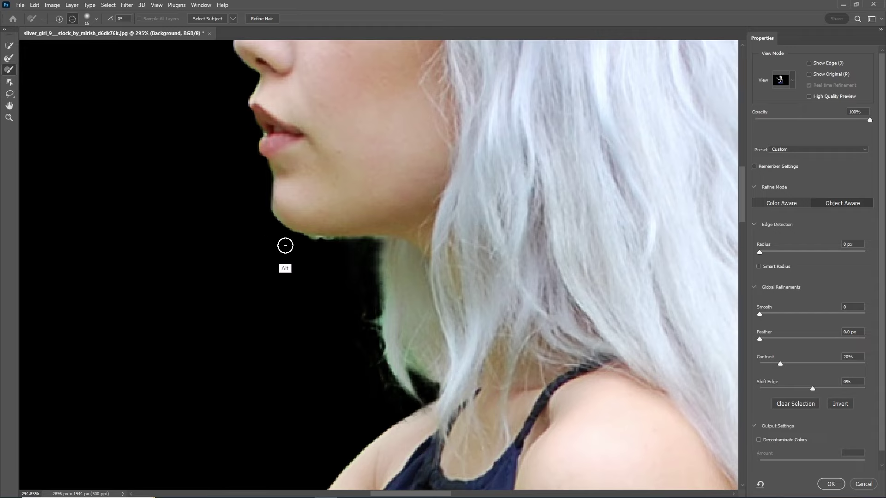
mouse_move(291, 243)
mouse_down()
mouse_move(348, 248)
mouse_move(292, 247)
mouse_move(339, 245)
mouse_move(358, 263)
mouse_move(352, 312)
mouse_move(370, 338)
mouse_move(366, 372)
mouse_move(364, 257)
mouse_move(336, 306)
mouse_move(370, 249)
mouse_up()
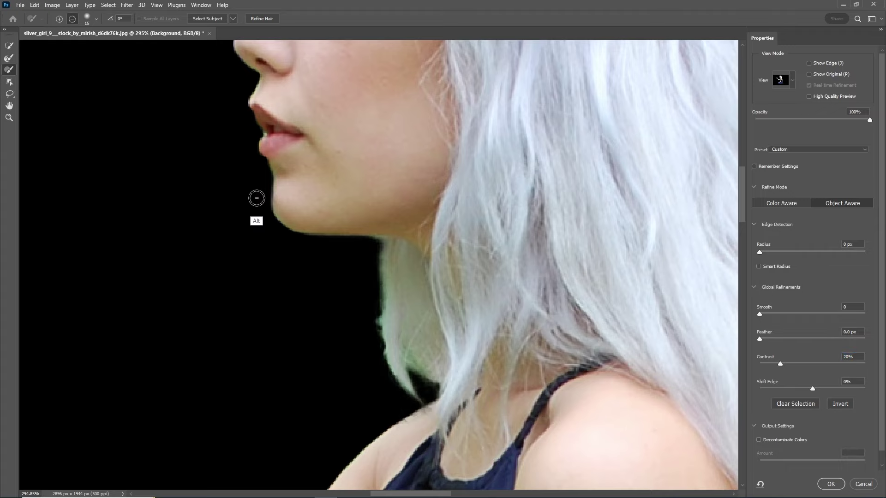
scroll(318, 193, down, 3)
mouse_move(362, 226)
mouse_down()
mouse_move(364, 253)
mouse_move(362, 223)
mouse_up()
- Zoom around the chin-to-neck edge and make the black preview backdrop partly see-through
key(z)
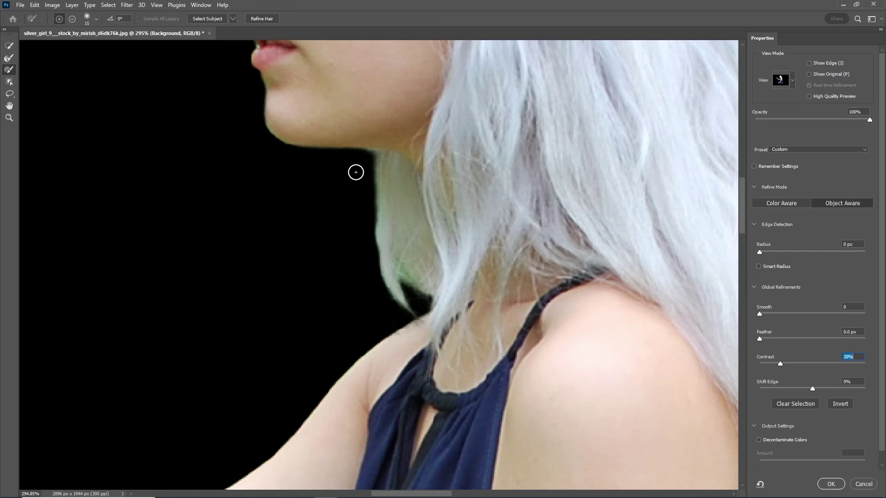
click(356, 173)
alt+click(329, 205)
key(alt)
key(alt)
drag(870, 120, 828, 124)
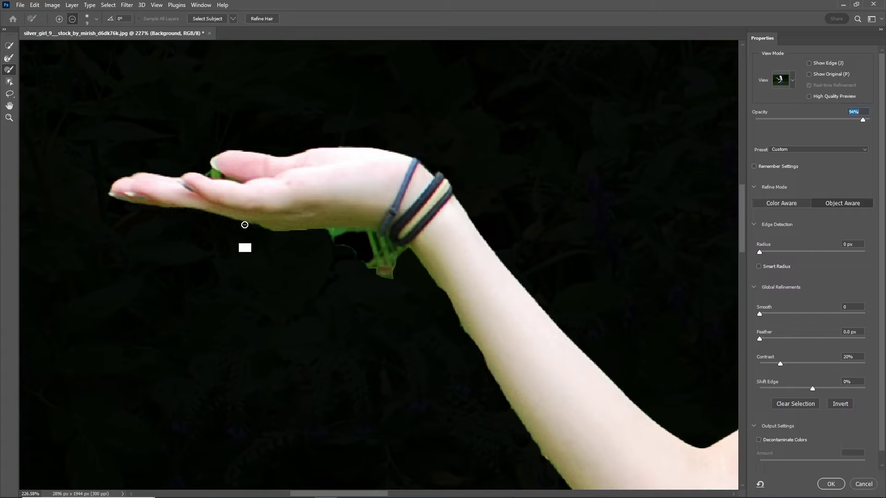
- Trim the hand's underside, raise the black backdrop to 94%, and refine the arm below the wrist
mouse_move(244, 225)
mouse_down()
mouse_move(277, 239)
mouse_move(328, 231)
mouse_move(404, 250)
mouse_move(392, 271)
mouse_move(370, 240)
mouse_move(353, 267)
mouse_up()
drag(375, 232, 369, 233)
scroll(353, 149, down, 5)
scroll(352, 148, right, 3)
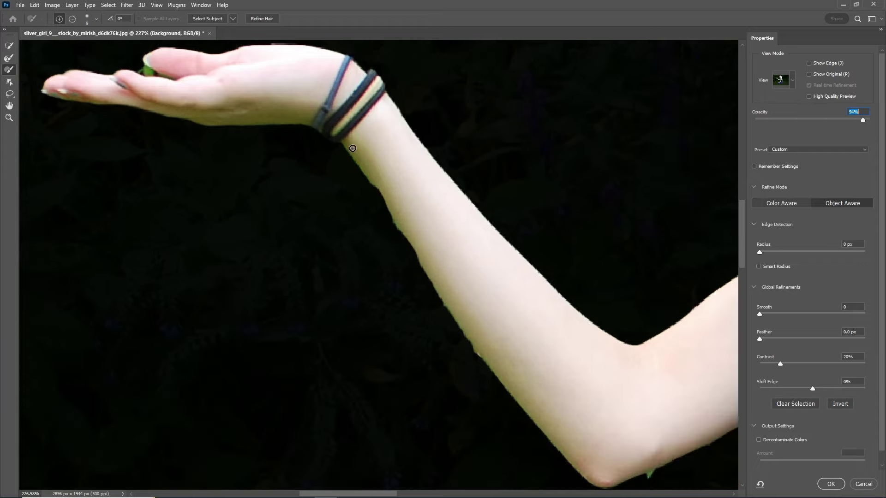
drag(342, 144, 421, 266)
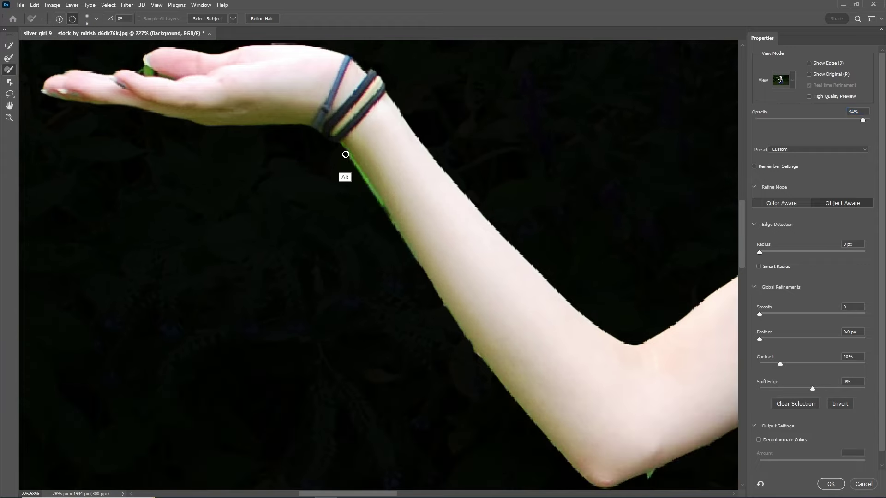
- Pan along the arm and refine the selection along the dress edge
scroll(365, 184, up, 5)
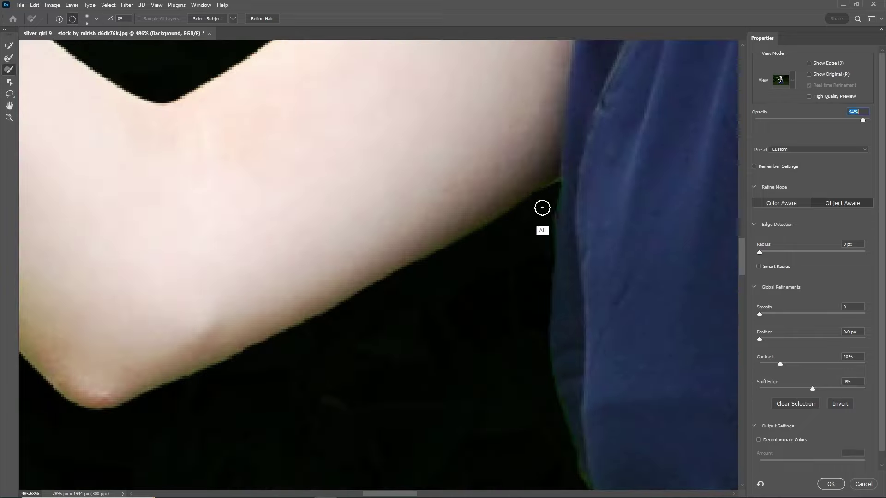
drag(540, 244, 482, 186)
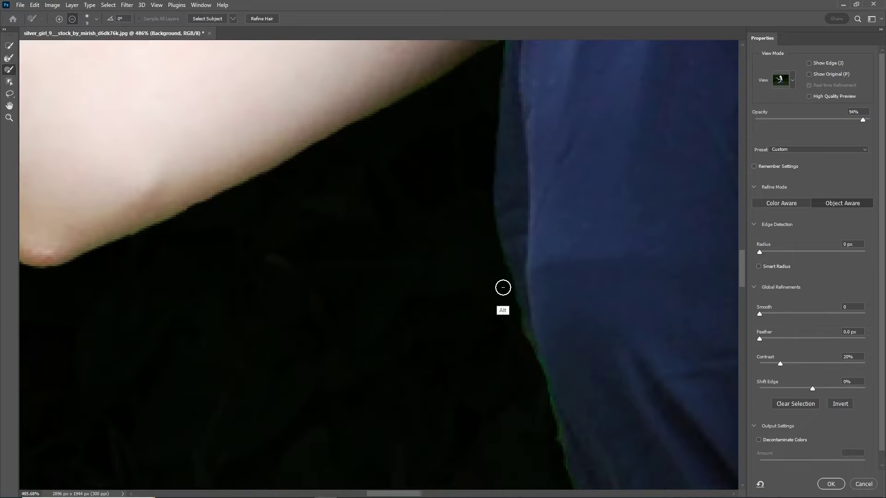
drag(497, 335, 421, 143)
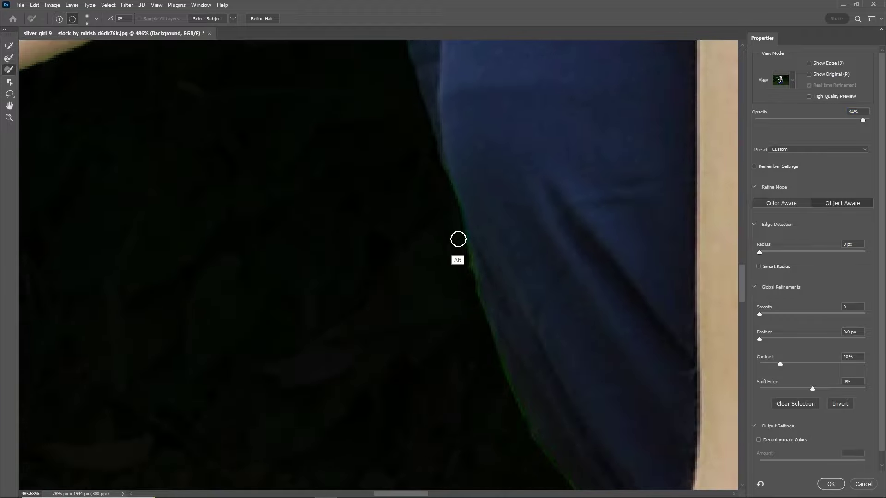
mouse_move(453, 274)
mouse_down()
mouse_move(400, 175)
mouse_move(372, 154)
mouse_up()
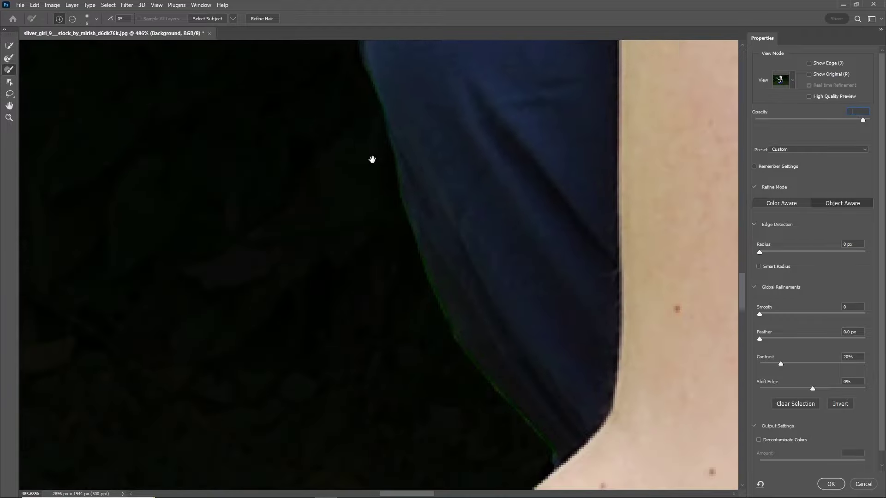
key(Return)
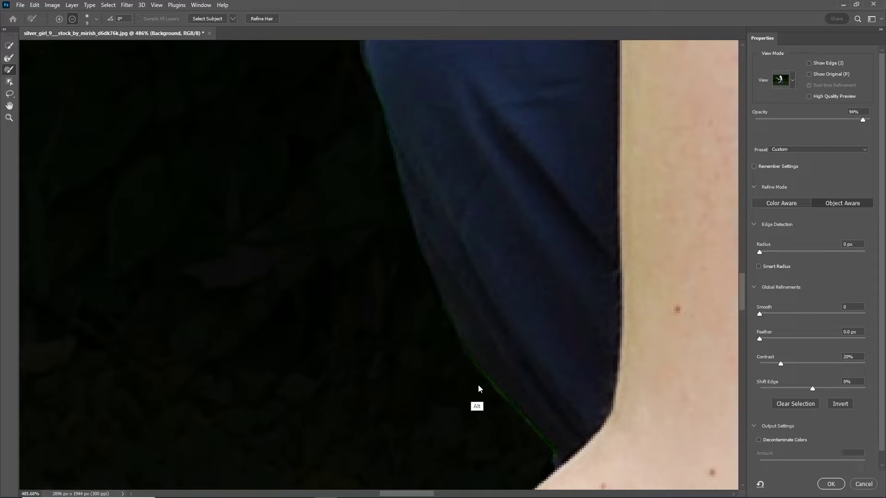
- Erase the green and yellow-green fringe along the dress edge and down the forearm
drag(424, 329, 337, 200)
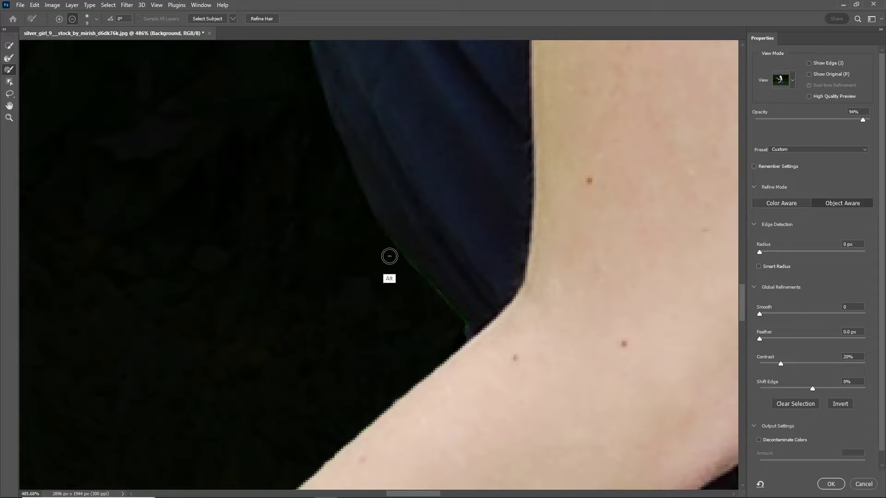
drag(374, 239, 409, 283)
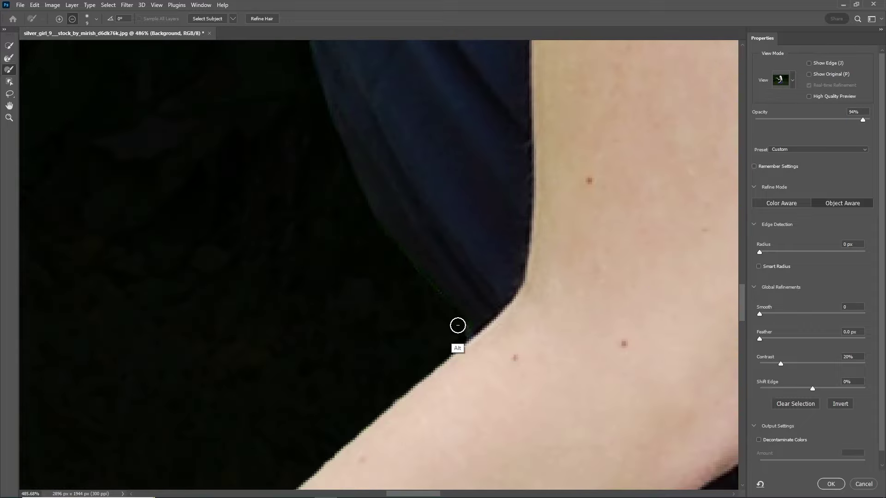
scroll(457, 328, down, 3)
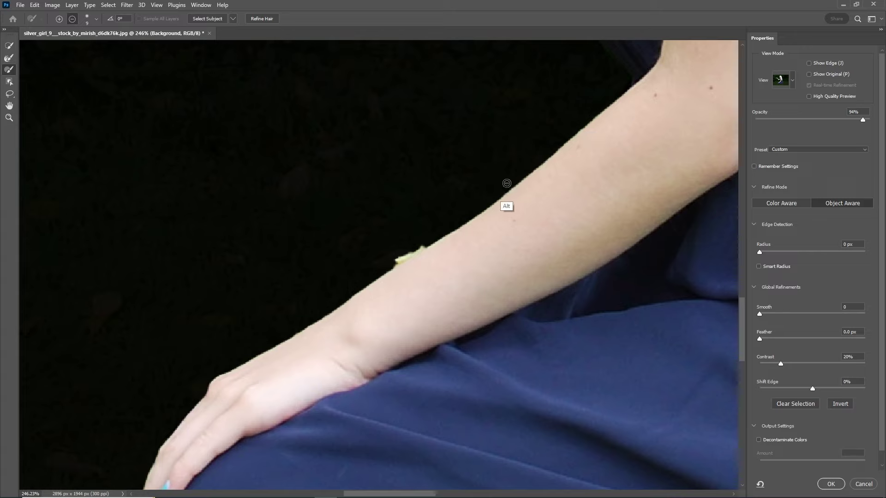
drag(473, 207, 393, 282)
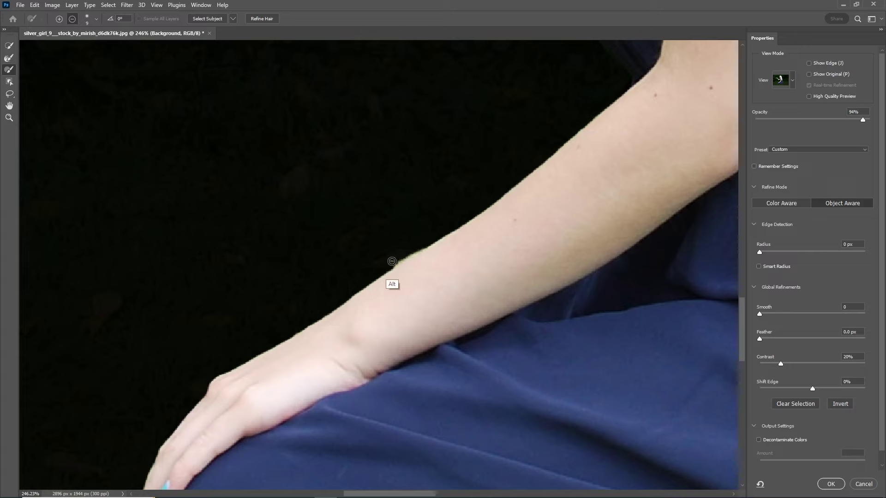
drag(426, 239, 397, 261)
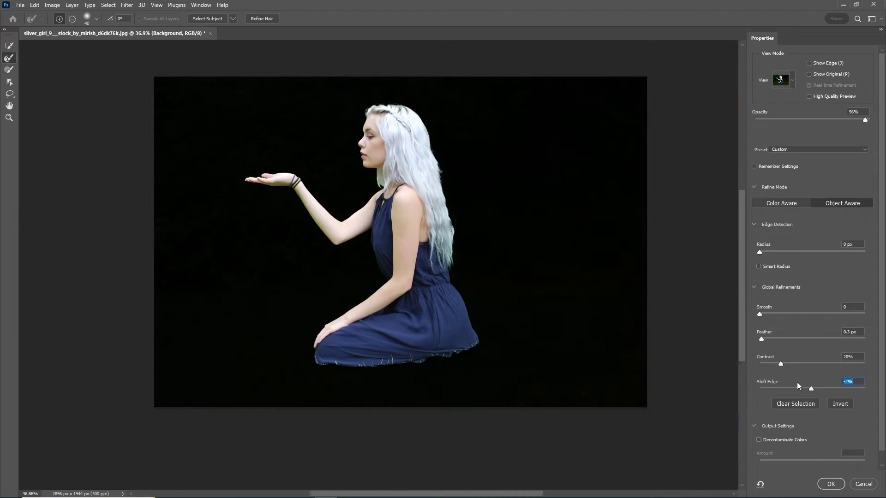
- Output the refined selection to a new layer with a layer mask
scroll(852, 447, down, 1)
click(848, 461)
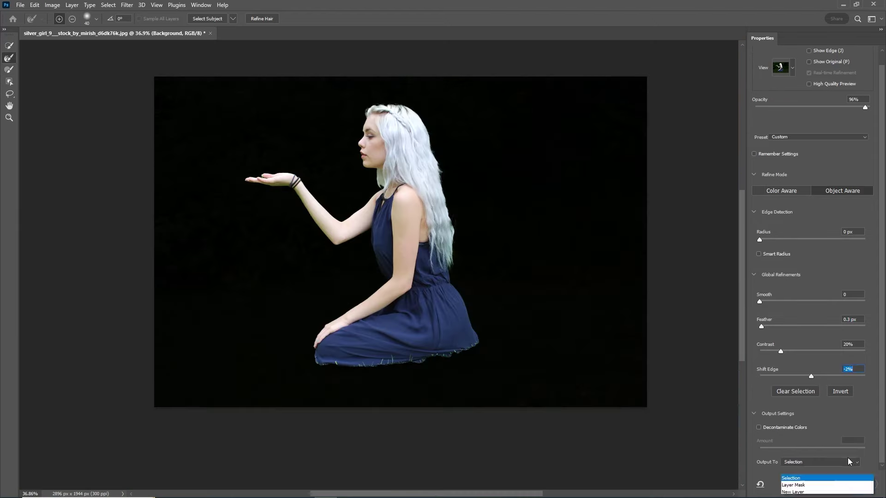
click(844, 476)
click(831, 484)
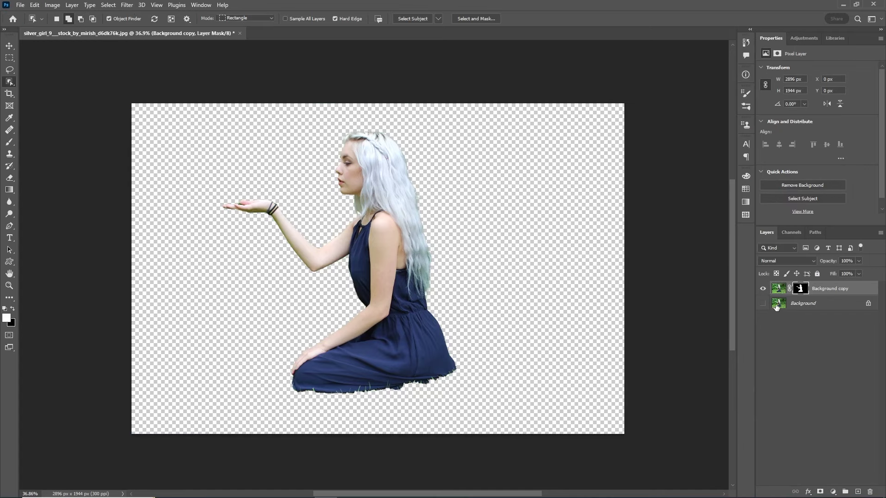
- Show the original Background layer again and duplicate it as Background copy 2
click(788, 305)
click(764, 304)
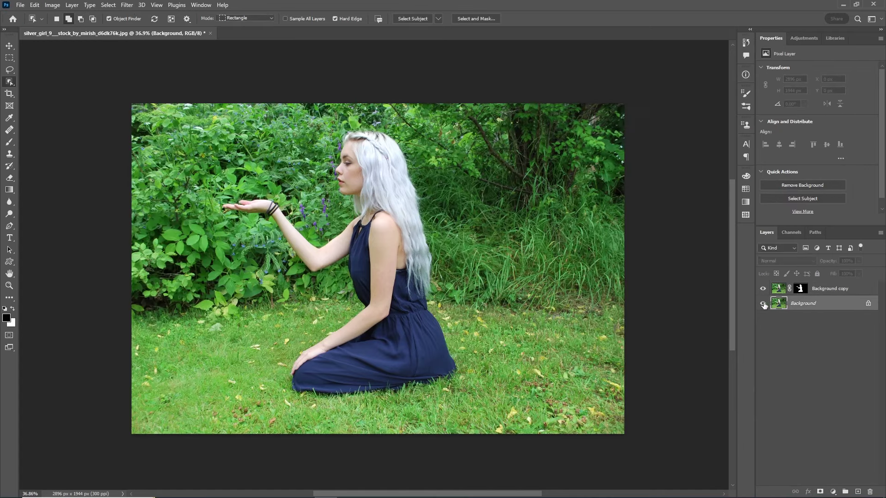
key(ctrl+j)
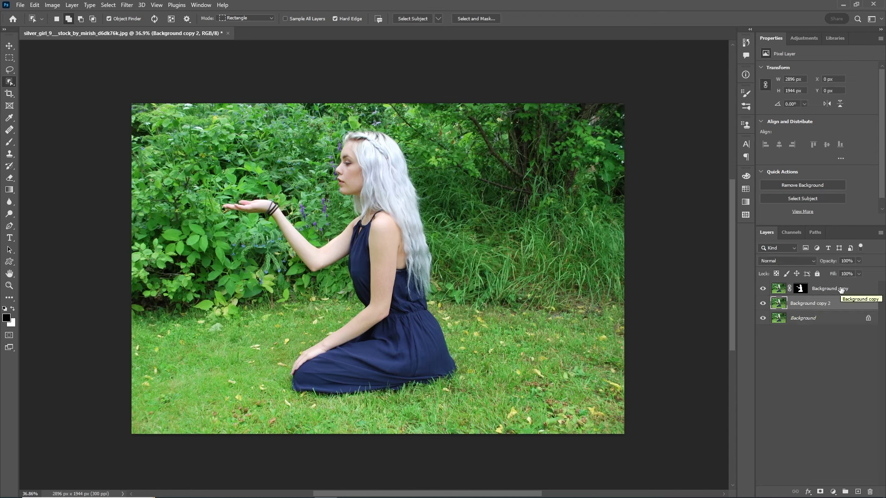
- Select the girl on Background copy 2 and expand the selection by 10 px
ctrl+click(801, 291)
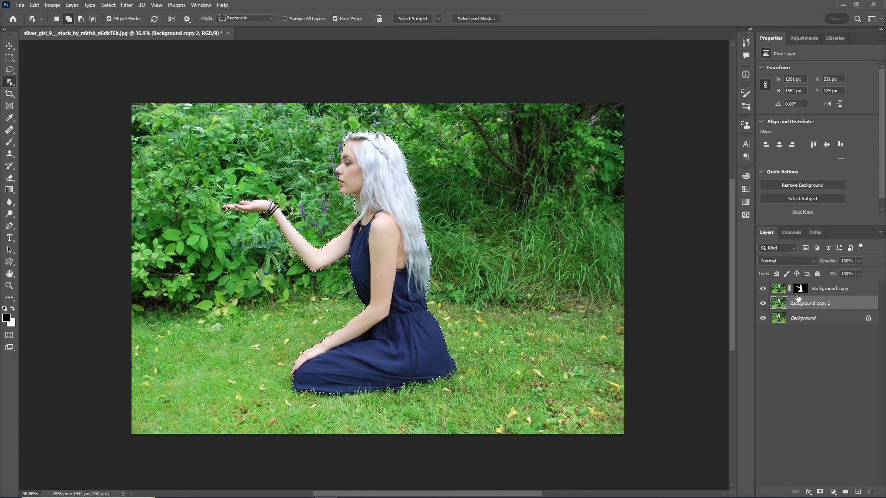
click(110, 4)
mouse_move(117, 144)
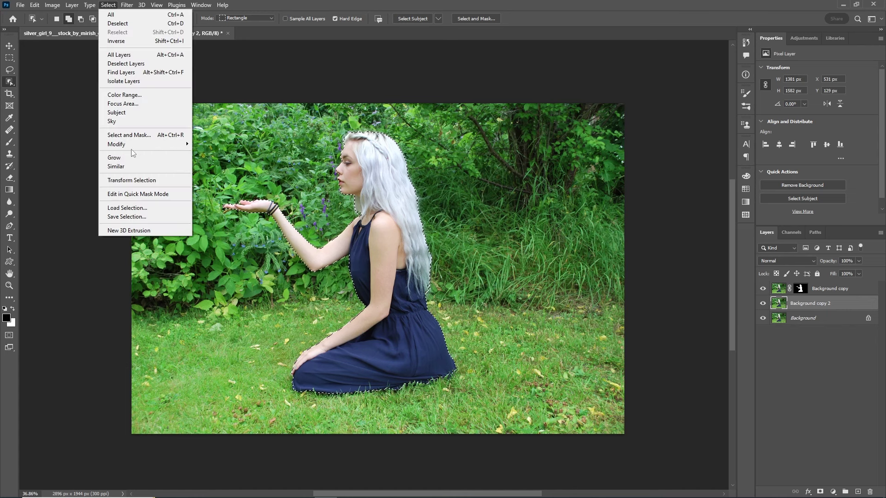
click(210, 162)
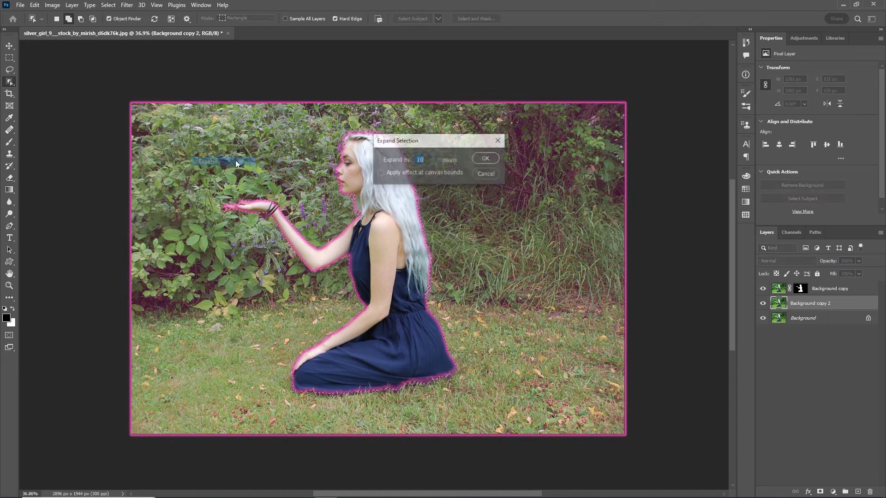
click(485, 160)
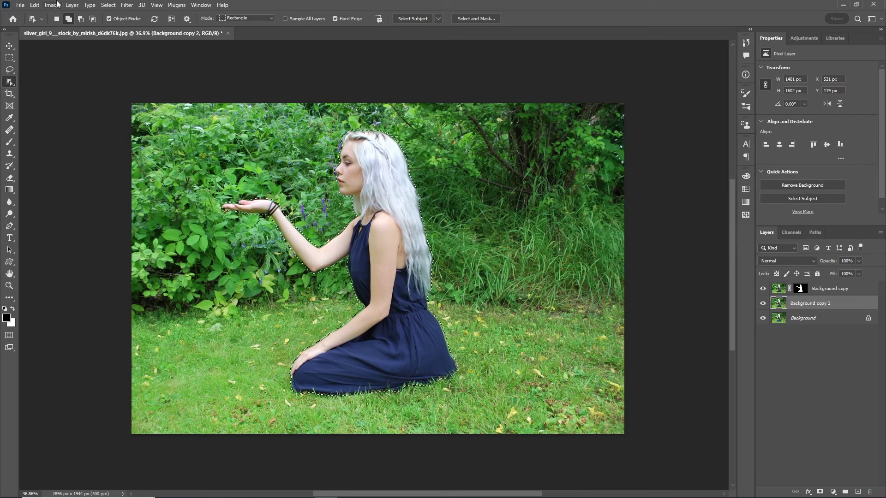
- Content-Aware fill the expanded area with surrounding background and deselect
click(35, 5)
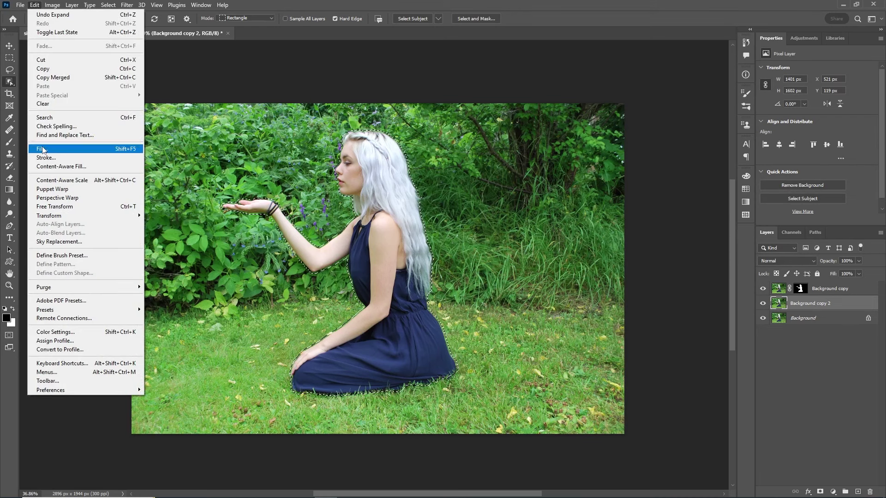
click(42, 148)
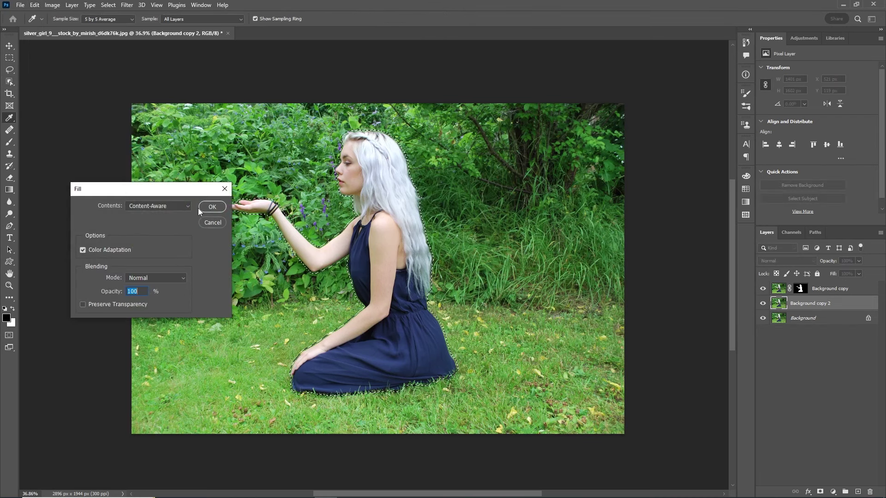
click(212, 206)
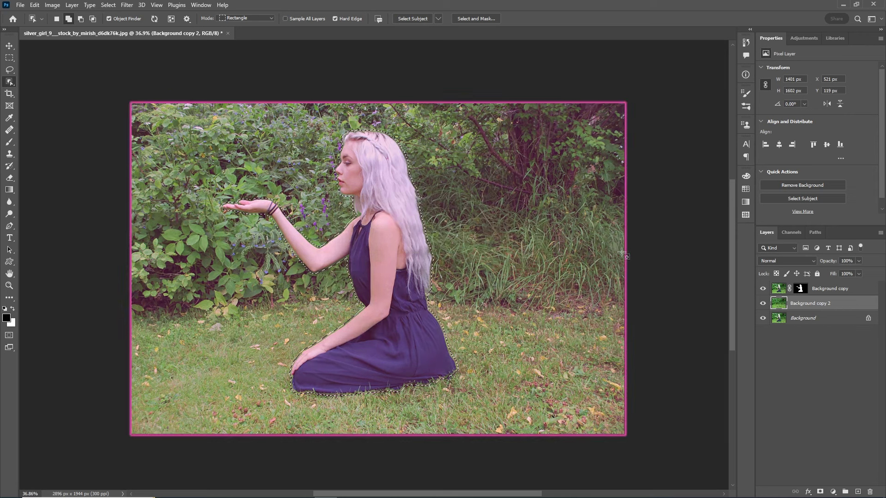
key(ctrl+d)
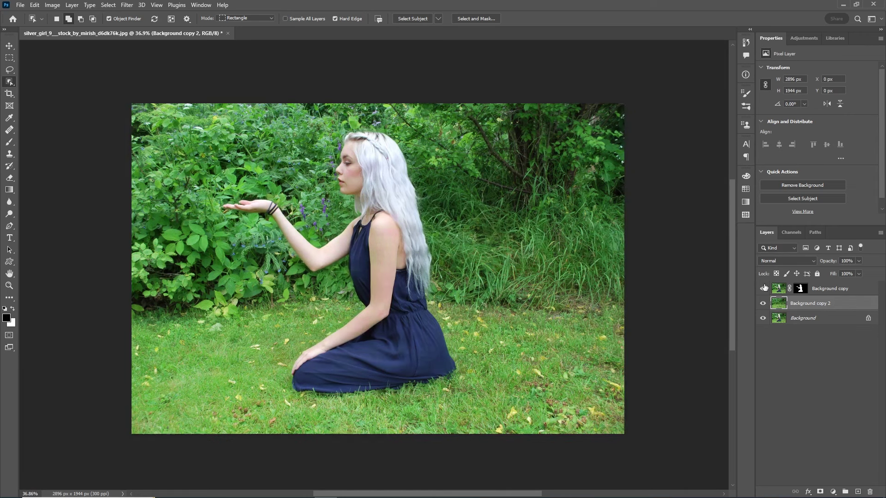
- Hide the girl layer and spot-heal leftover smudges in the greenery
click(763, 288)
scroll(389, 200, up, 3)
key(j)
right_click(9, 130)
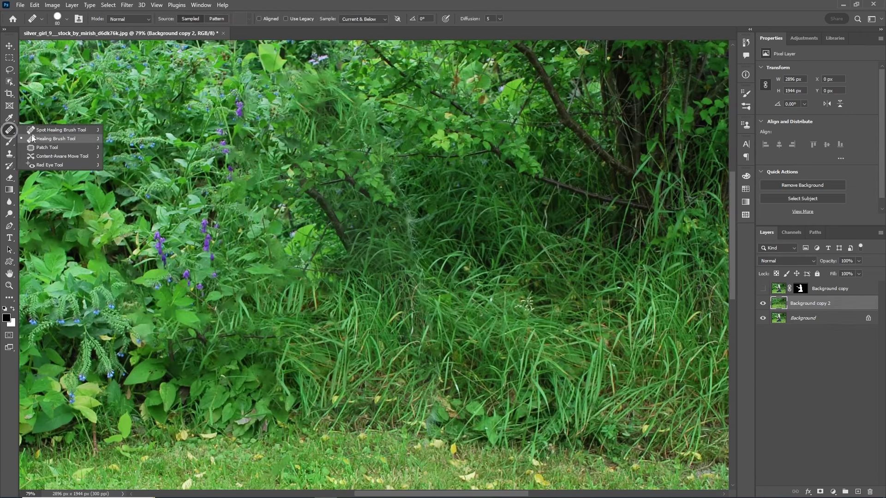
click(41, 131)
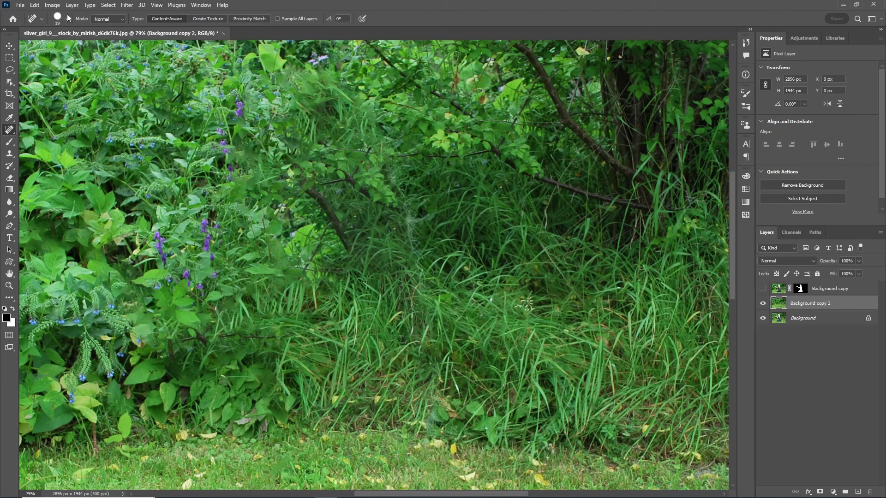
drag(379, 167, 415, 240)
drag(359, 120, 401, 221)
- Spot-heal the dark smear left on the grass
key(z)
scroll(380, 218, down, 5)
scroll(395, 380, up, 3)
key(j)
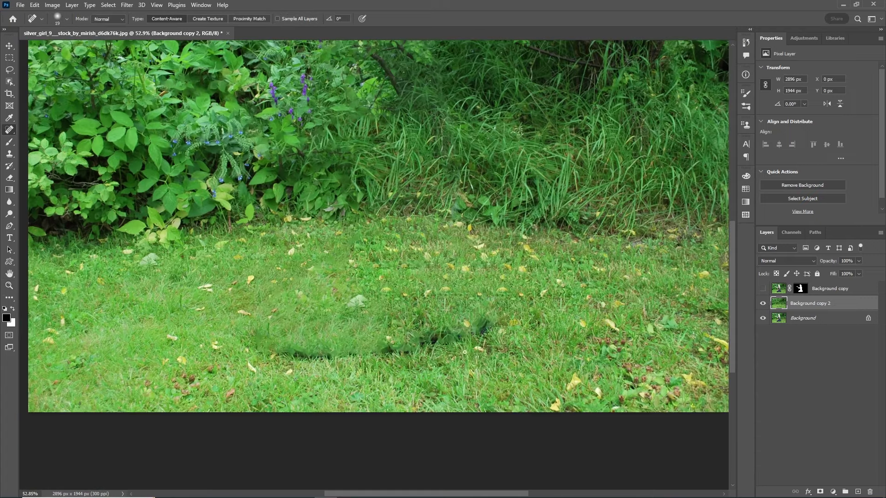
drag(483, 329, 390, 346)
- Show the masked girl layer again and zoom to check the healed background
click(762, 289)
key(z)
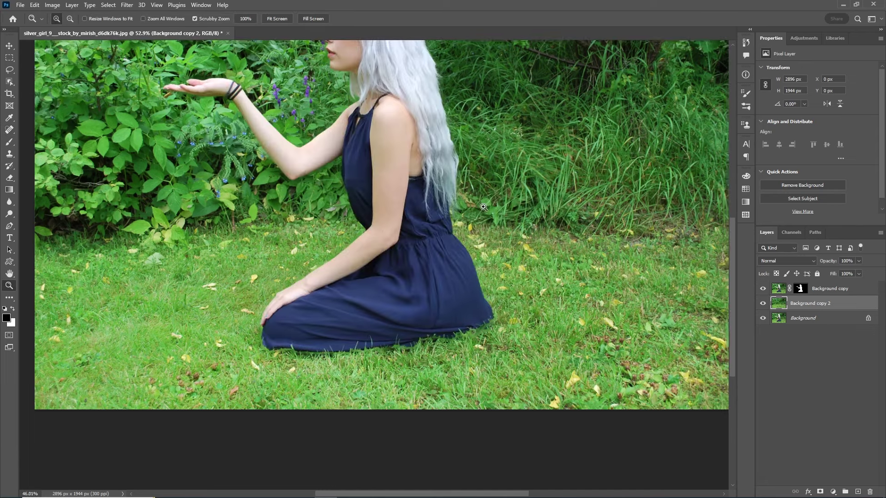
scroll(560, 118, down, 3)
scroll(560, 118, up, 2)
scroll(533, 153, down, 1)
key(j)
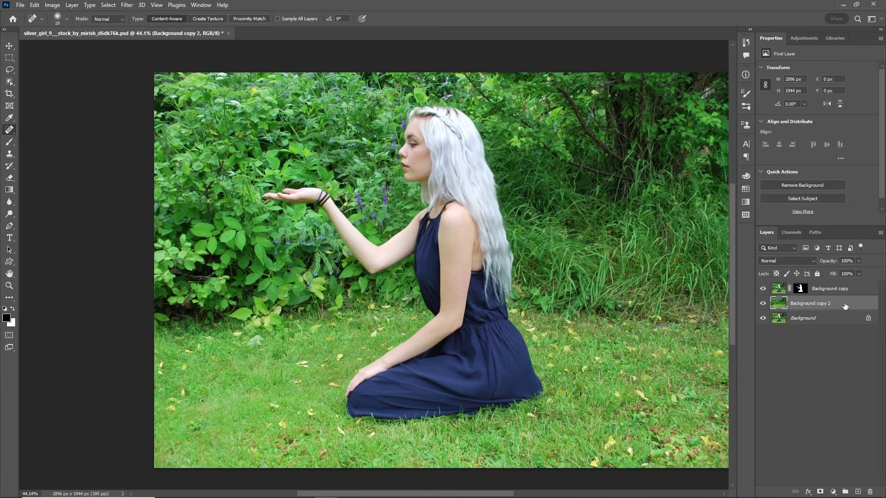
- Convert Background copy 2 to a smart object and start a Blur Gallery Tilt-Shift
right_click(845, 306)
click(771, 237)
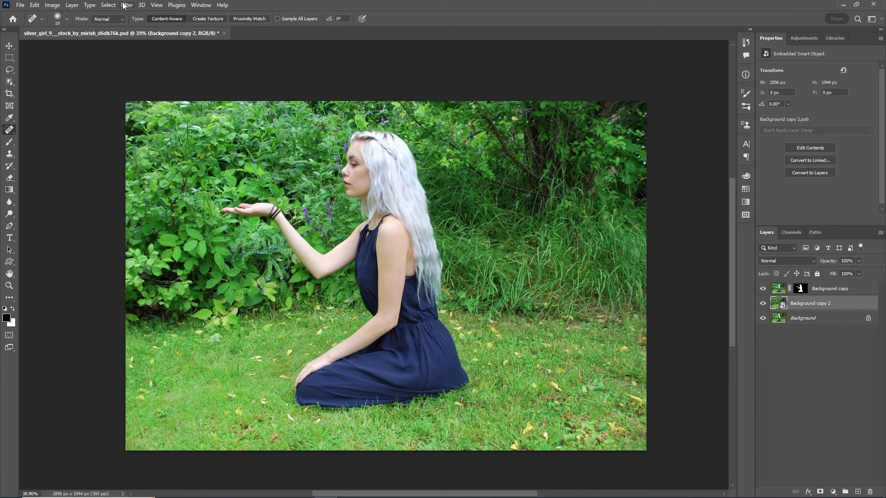
click(125, 5)
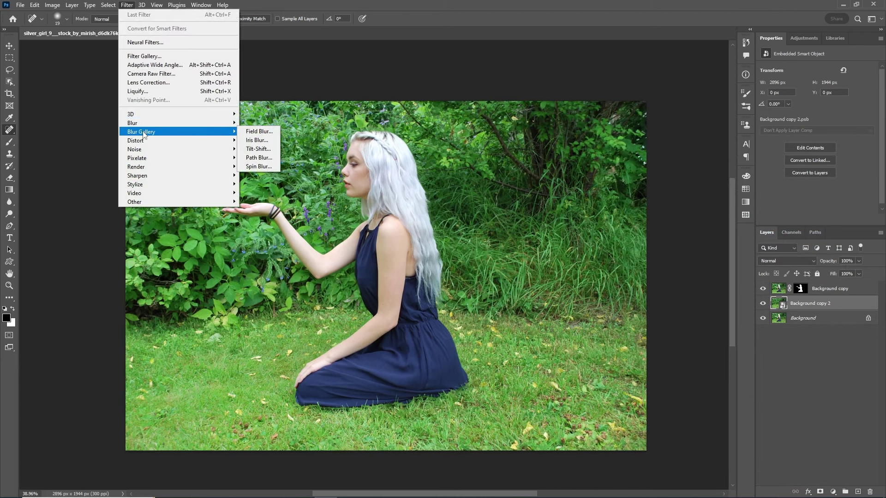
click(259, 149)
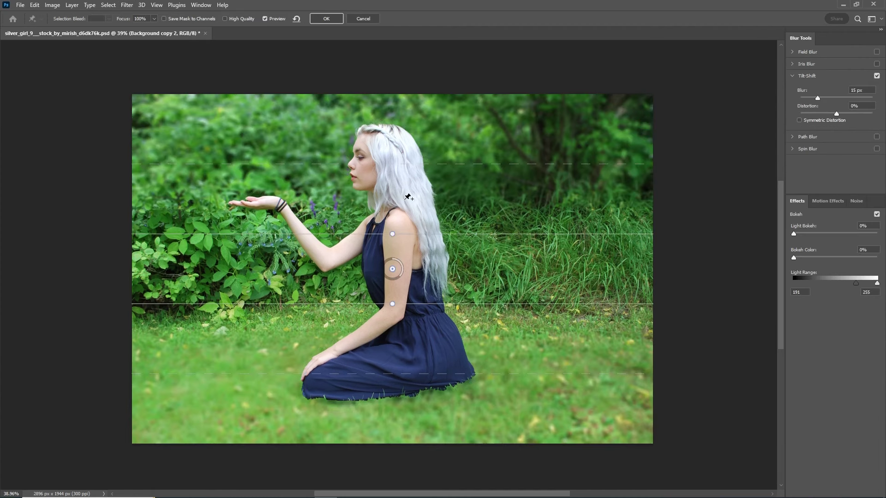
- Centre the Tilt-Shift focus at the dress hem, nearly level its guides, and apply a 75 px blur
drag(392, 270, 385, 374)
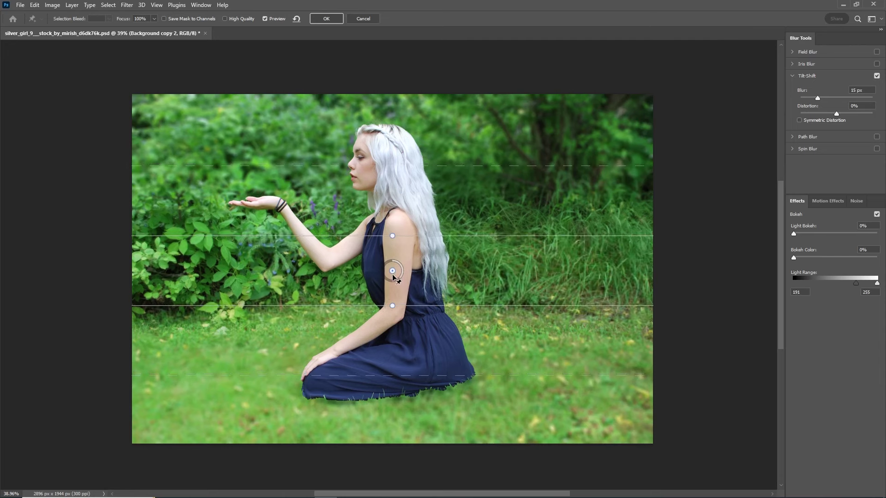
drag(385, 339, 399, 368)
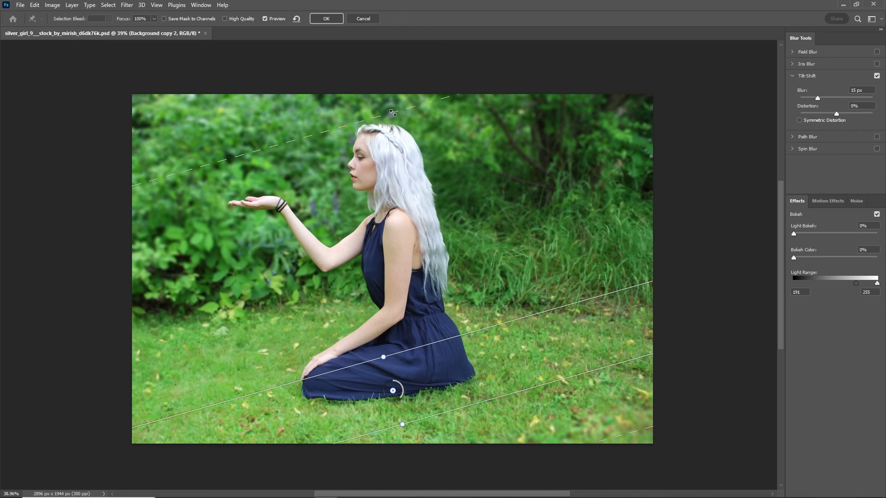
mouse_move(425, 274)
mouse_down()
mouse_move(444, 131)
mouse_move(457, 189)
mouse_up()
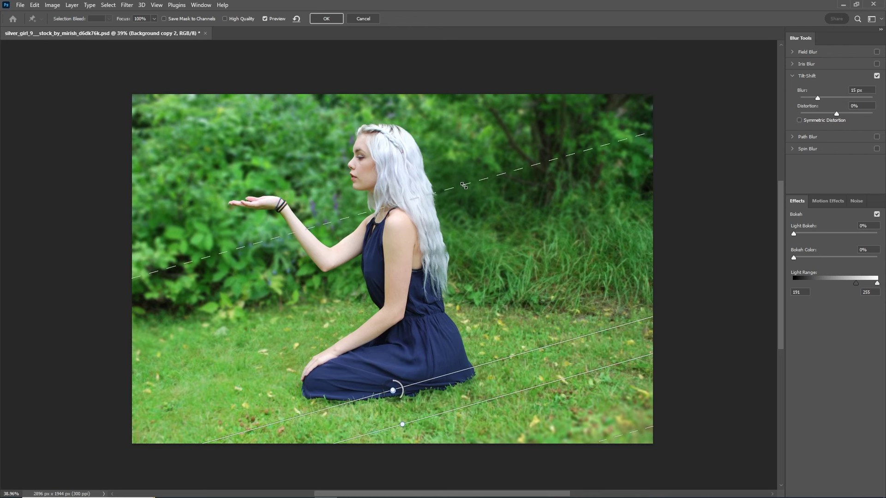
mouse_move(817, 98)
mouse_down()
mouse_move(835, 98)
mouse_move(828, 98)
mouse_up()
drag(527, 152, 460, 89)
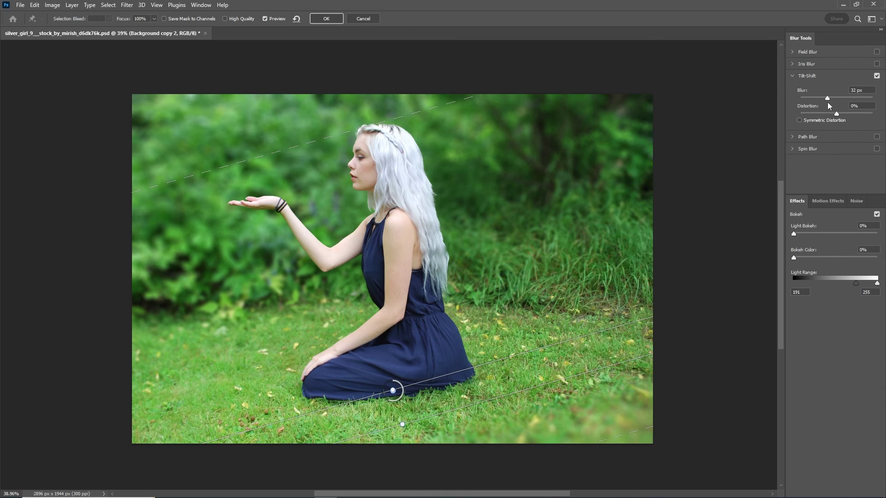
drag(828, 98, 833, 99)
click(854, 89)
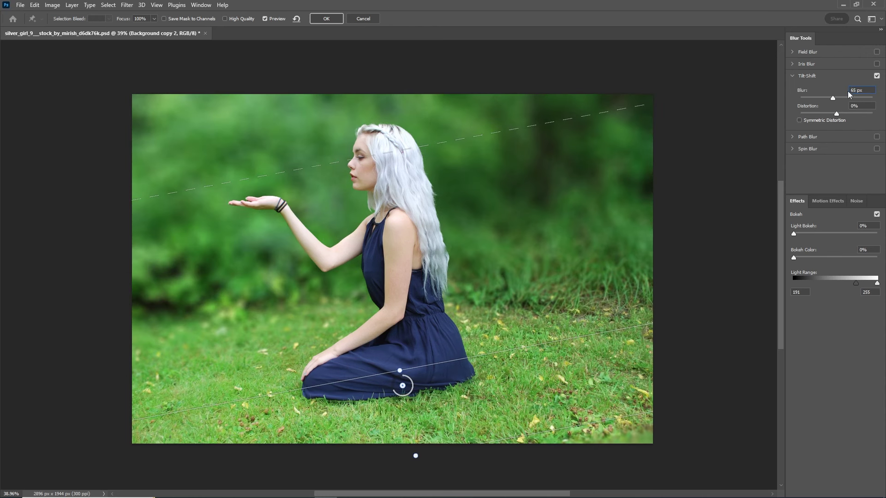
drag(270, 175, 270, 139)
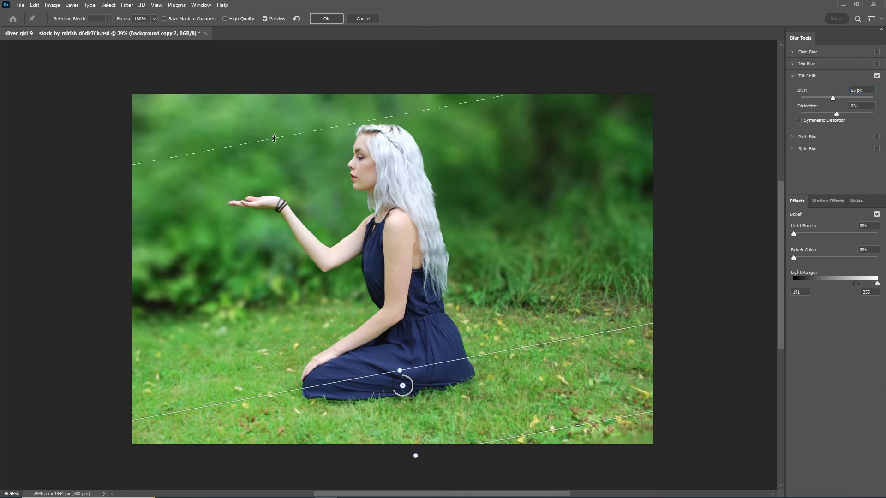
drag(395, 369, 402, 362)
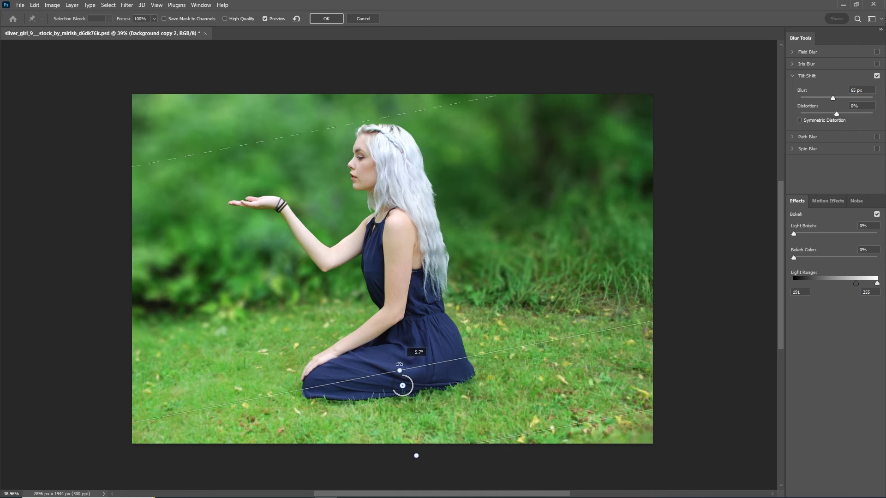
click(329, 20)
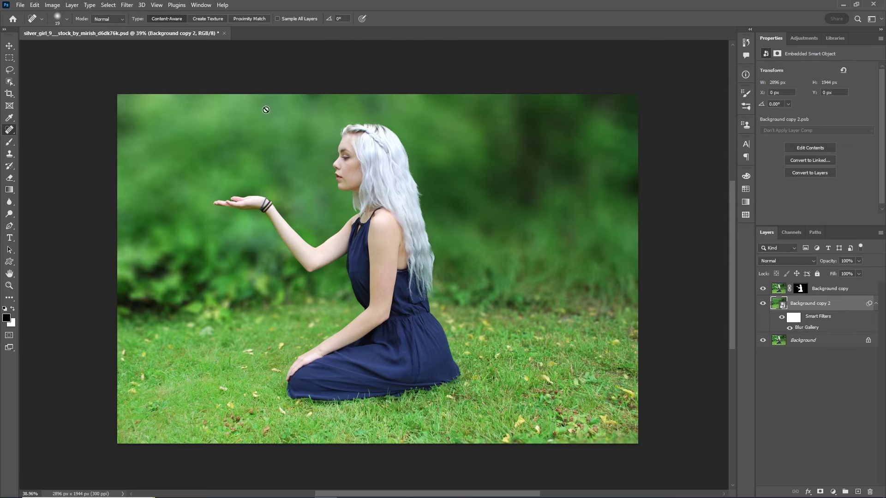
- Paint black with a tiny brush on the girl's mask to hide the green between the fingers
key(b)
key(alt+bracketright)
scroll(291, 174, up, 2)
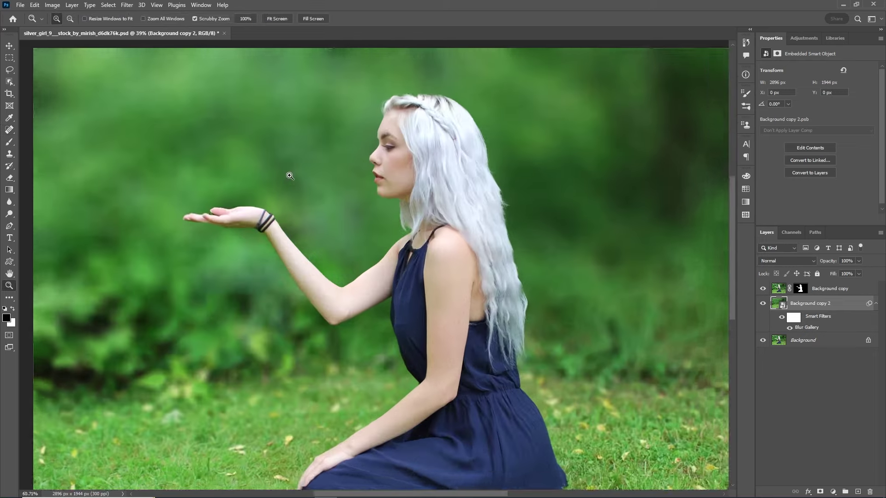
scroll(295, 185, up, 6)
key(bracketleft)
key(bracketleft)
key(bracketleft)
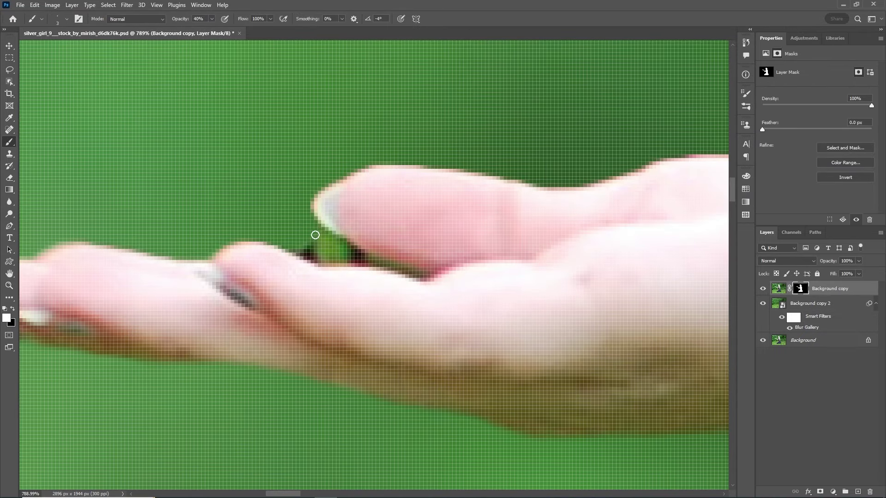
key(x)
mouse_move(311, 229)
mouse_down()
mouse_move(352, 251)
mouse_move(324, 249)
mouse_up()
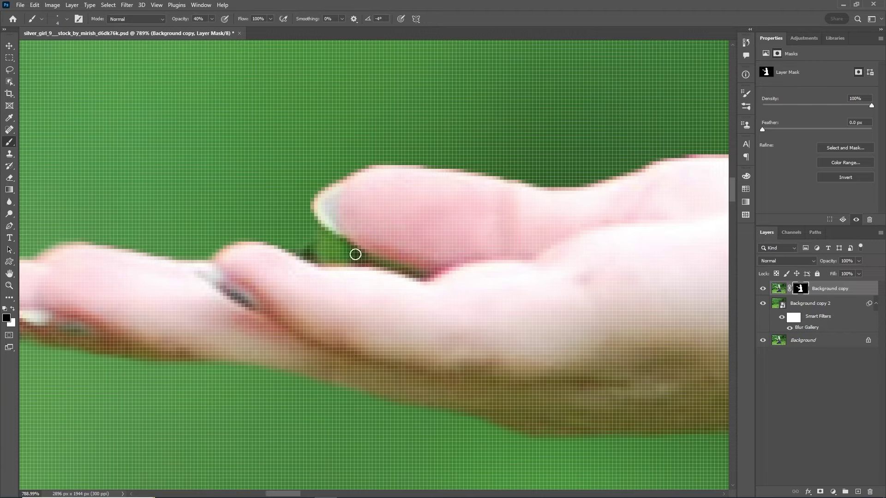
- Fit the image in view, then zoom in on the outstretched hand to inspect the mask
scroll(336, 254, down, 2)
scroll(333, 253, down, 10)
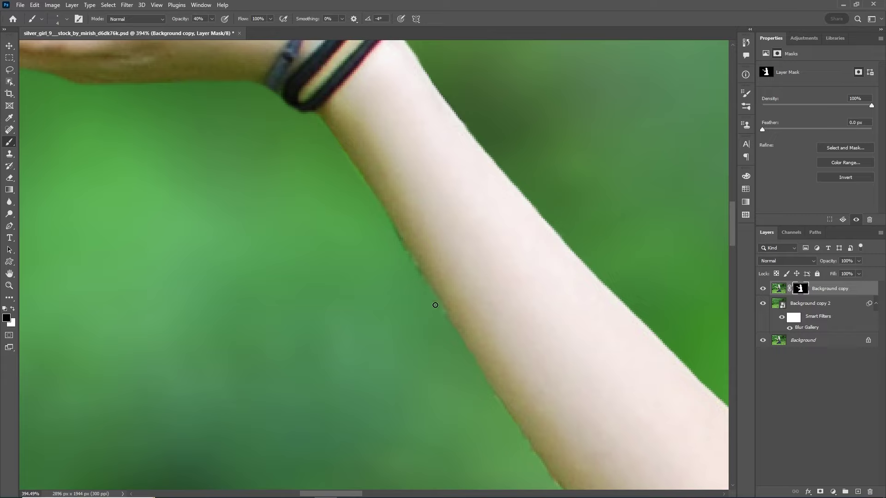
scroll(306, 154, down, 3)
scroll(329, 170, down, 2)
key(x)
key(ctrl+0)
key(x)
key(z)
drag(254, 146, 297, 146)
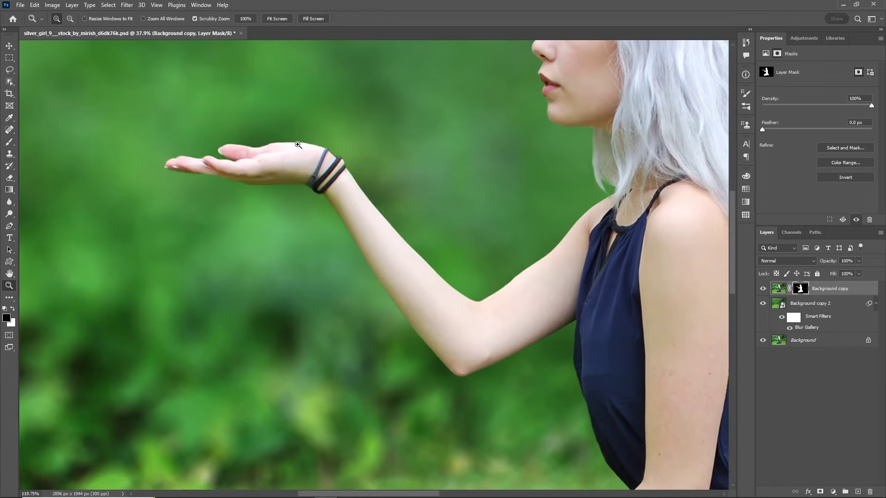
key(b)
- Toggle the girl layer to compare edges, zoom out, and stamp all visible layers into Layer 1
click(763, 289)
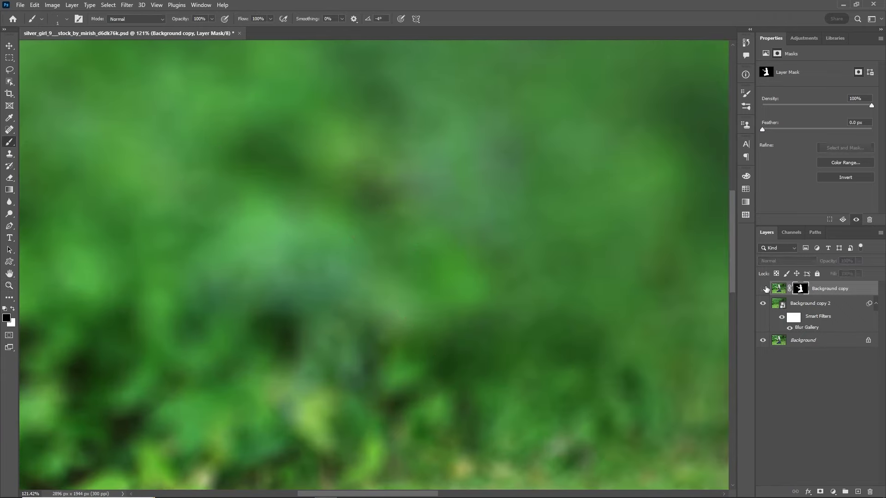
key(z)
drag(621, 249, 573, 246)
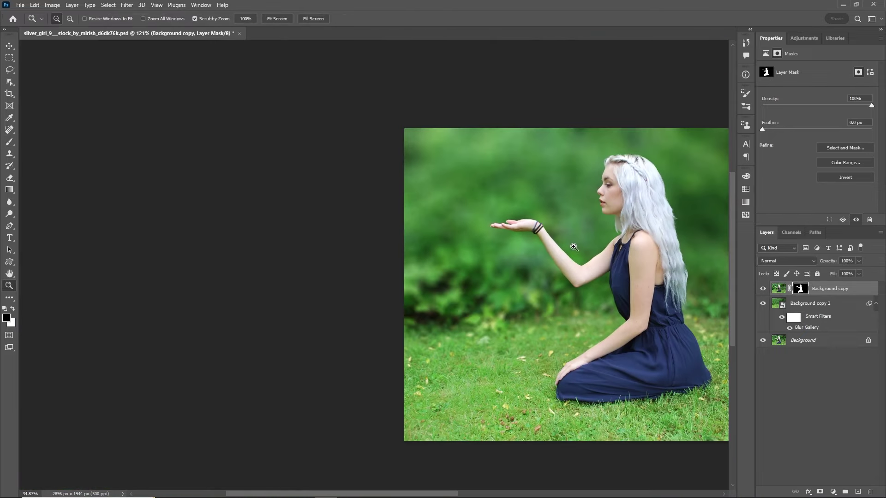
key(b)
drag(704, 239, 641, 234)
drag(654, 278, 674, 278)
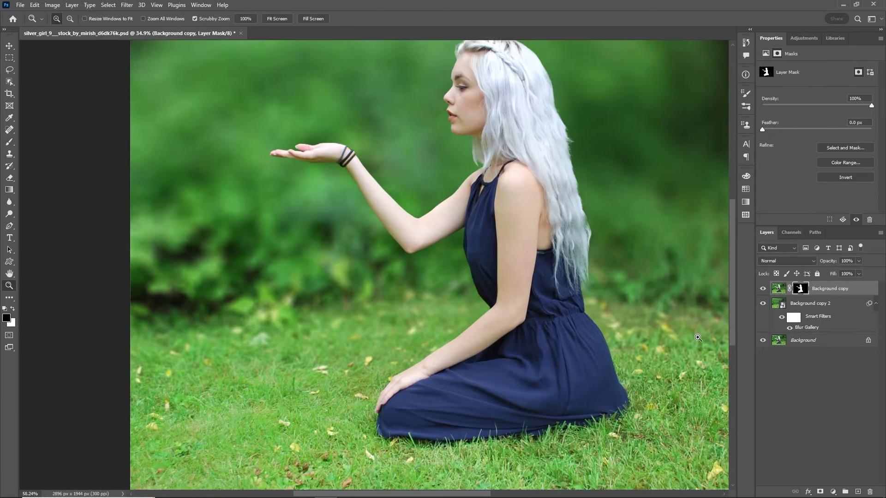
key(ctrl+shift+alt+e)
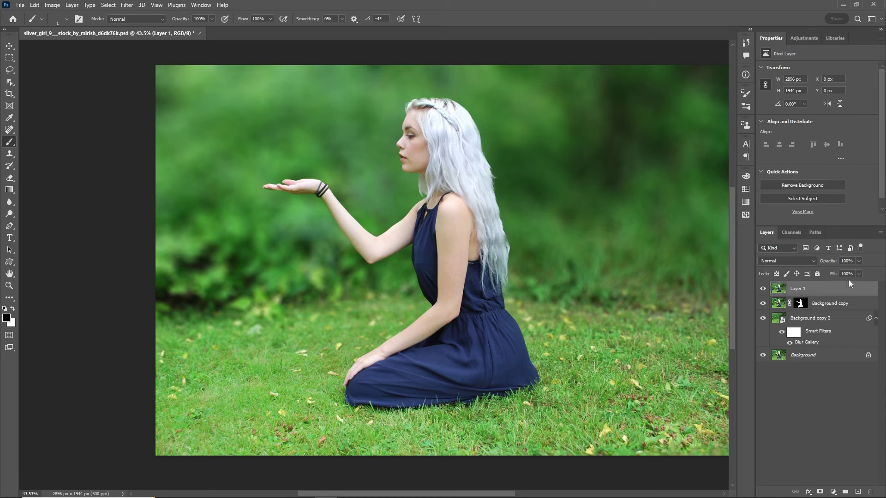
- Group Background copy and Background copy 2 into Group 1, then select Layer 1
click(852, 318)
shift+click(852, 320)
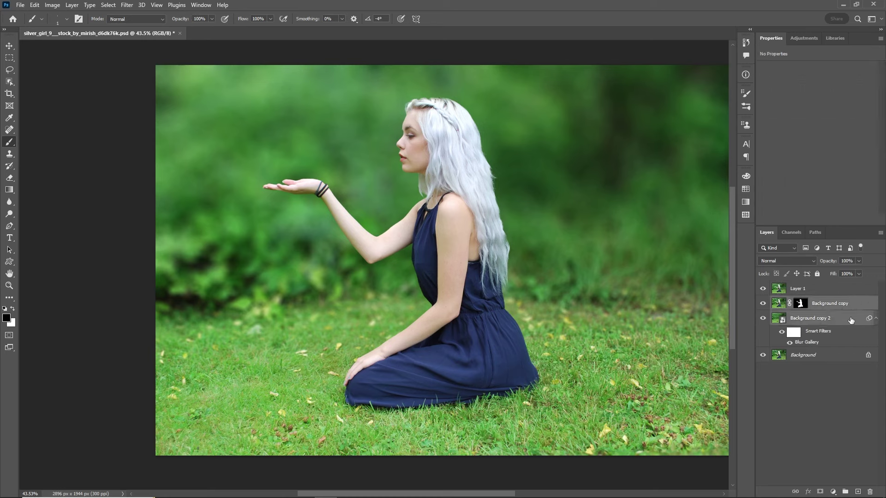
key(ctrl+g)
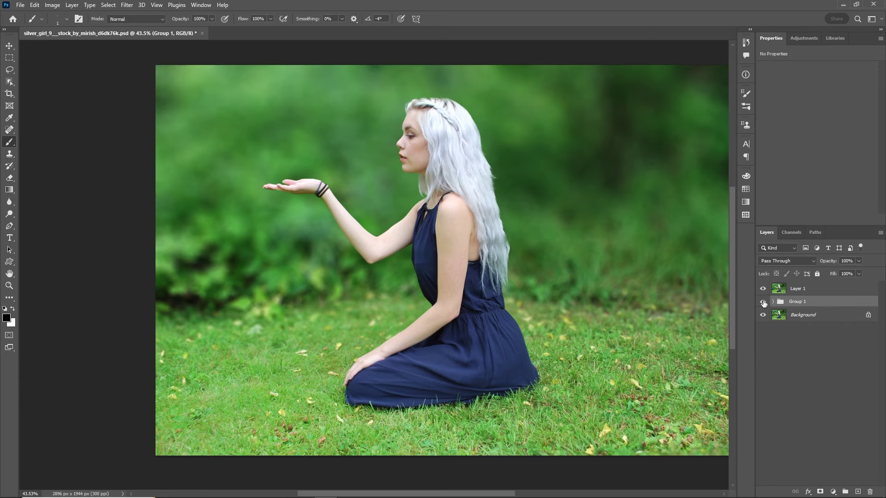
key(z)
scroll(310, 213, up, 5)
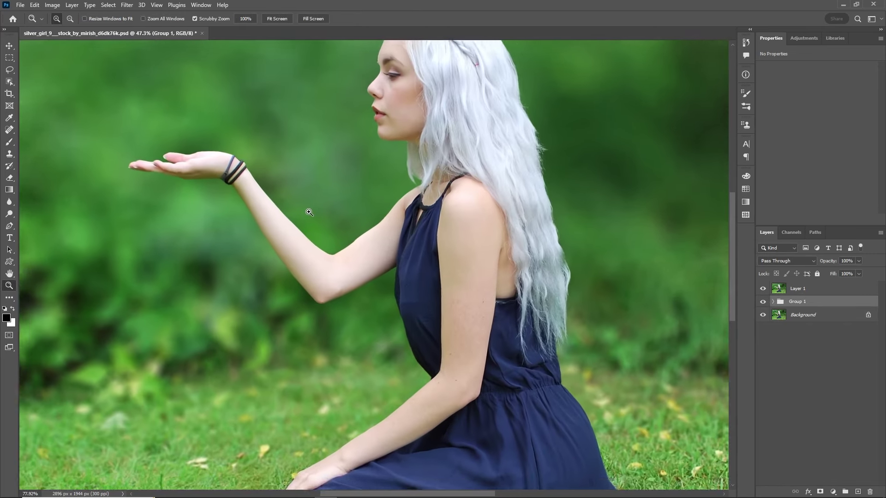
scroll(309, 212, down, 5)
key(b)
scroll(343, 255, up, 5)
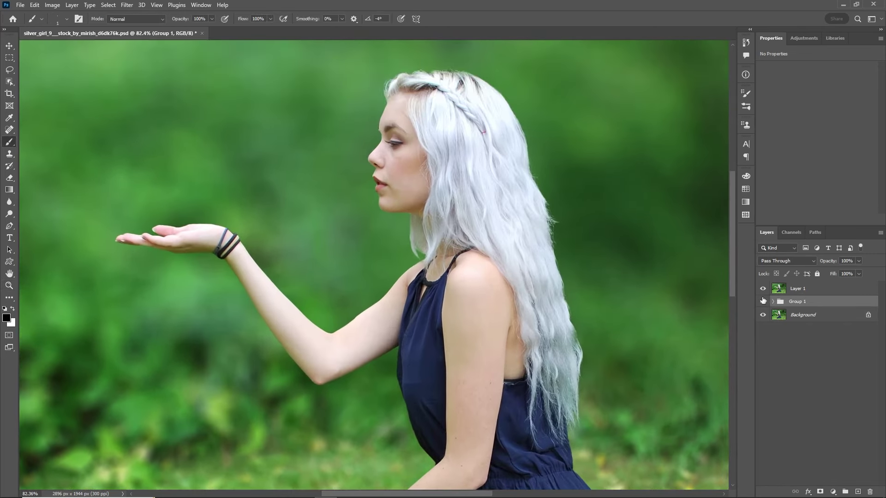
click(805, 289)
key(z)
scroll(394, 169, up, 2)
key(b)
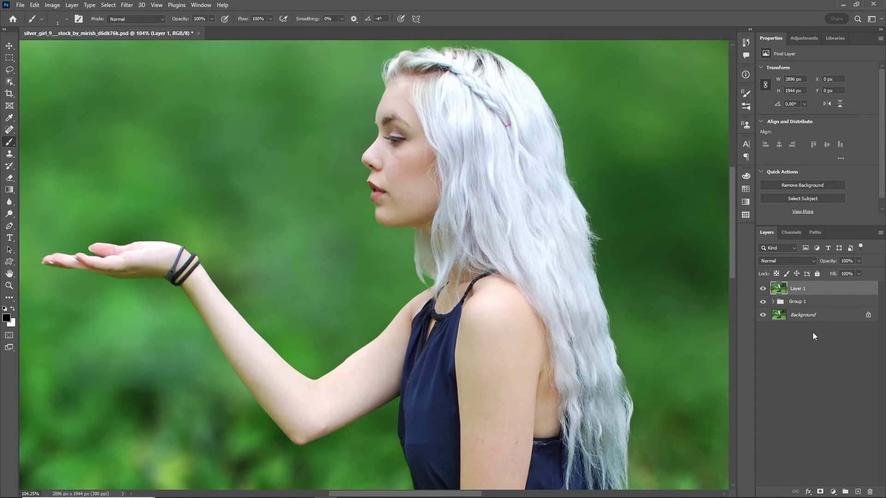
- Compare against the original Background, hide Group 1, and duplicate Layer 1 as Layer 1 copy
alt+click(764, 316)
key(ctrl+minus)
alt+click(764, 315)
alt+click(764, 315)
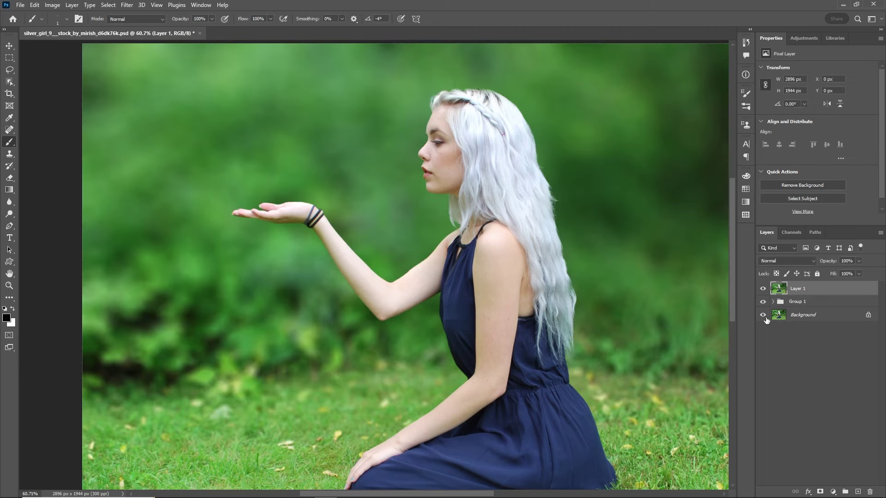
alt+click(764, 315)
click(763, 301)
drag(787, 294, 788, 296)
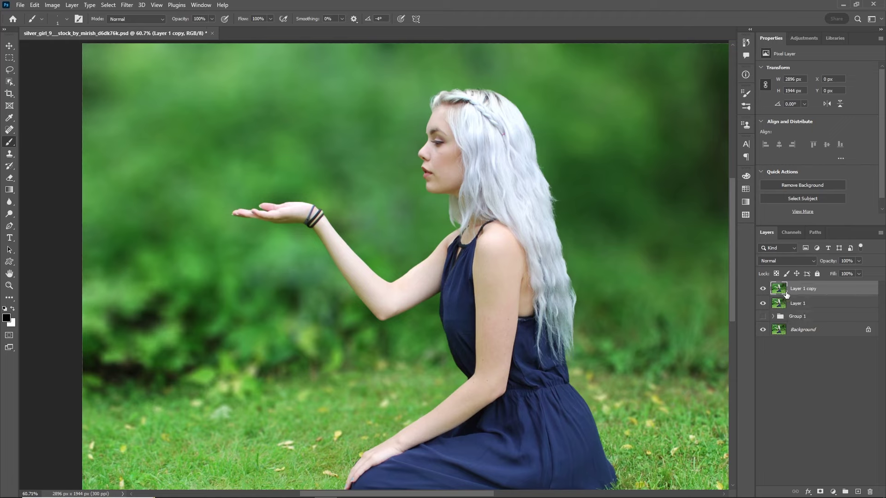
- Make Layer 1 copy a smart object with a 6 px Gaussian Blur, hidden by an inverted black mask
right_click(813, 291)
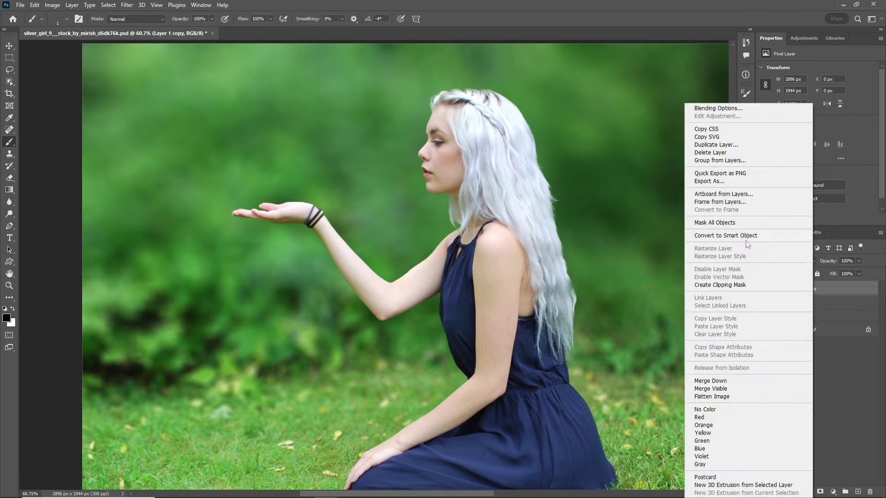
click(746, 239)
click(127, 5)
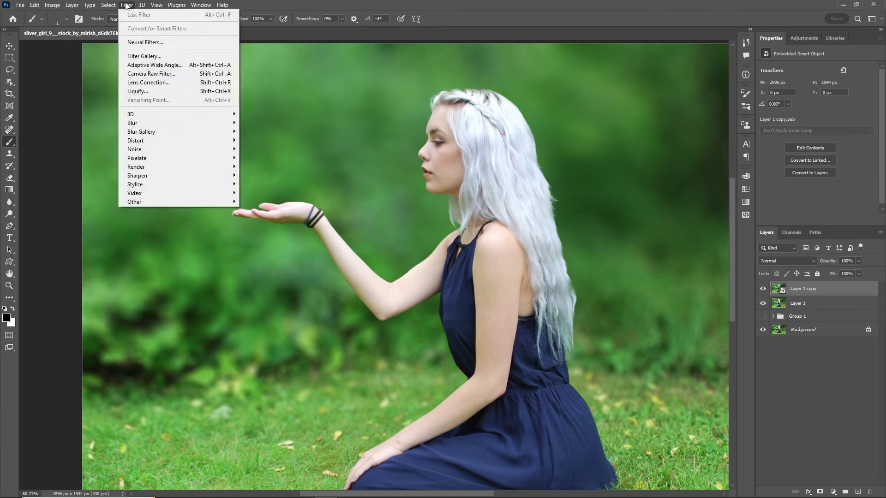
mouse_move(132, 123)
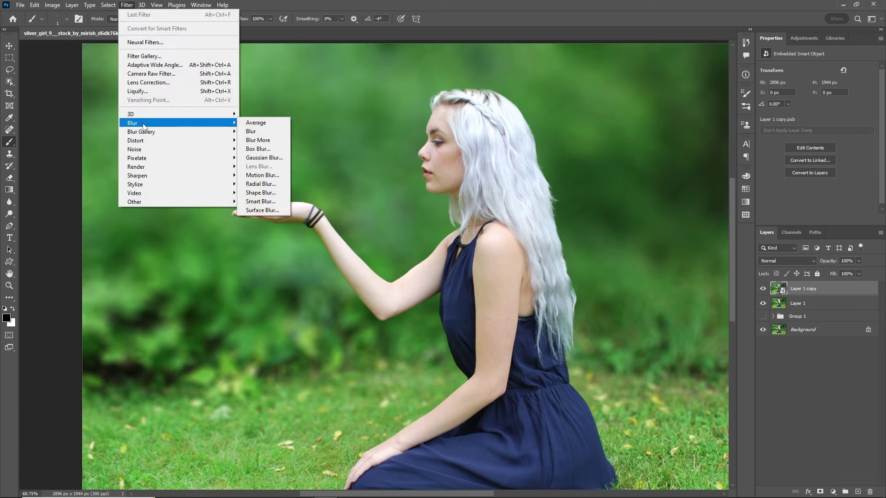
click(252, 161)
drag(411, 101, 596, 101)
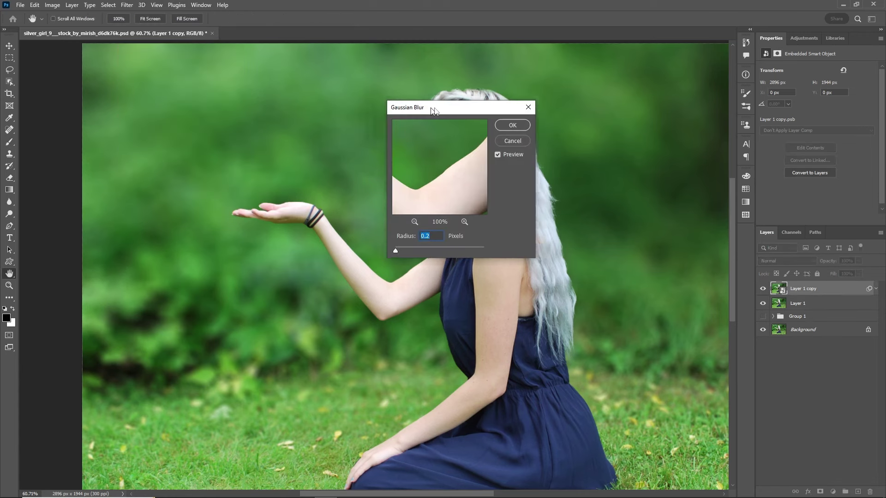
drag(570, 243, 586, 246)
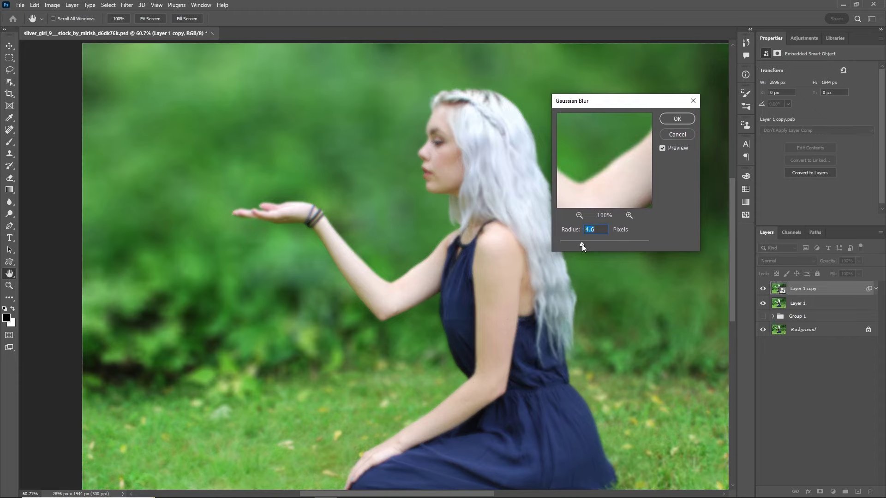
click(675, 120)
click(819, 493)
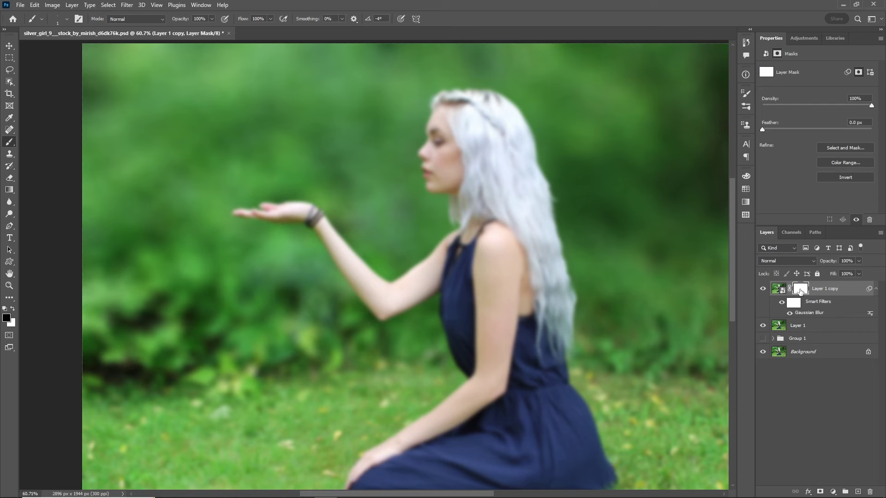
key(ctrl+i)
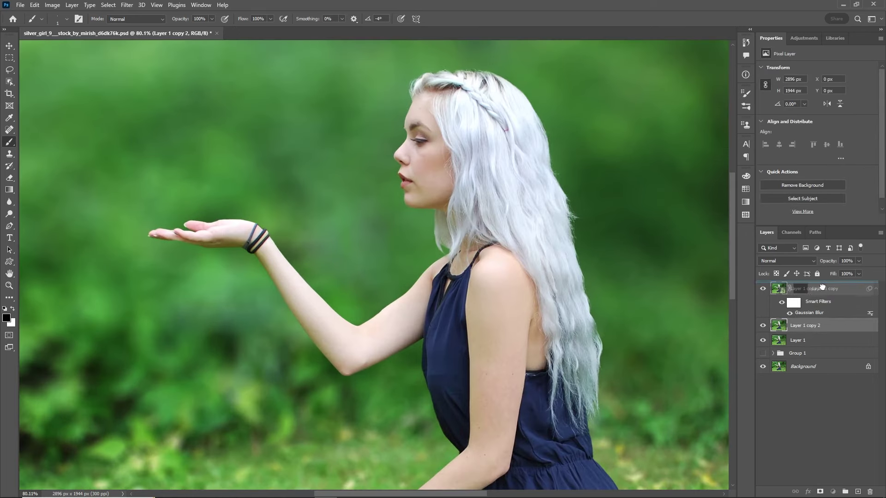
- Move the copy to the top of the stack, rename it Texture, and convert it to a smart object
drag(822, 287, 804, 288)
double_click(803, 288)
text(xture)
key(Return)
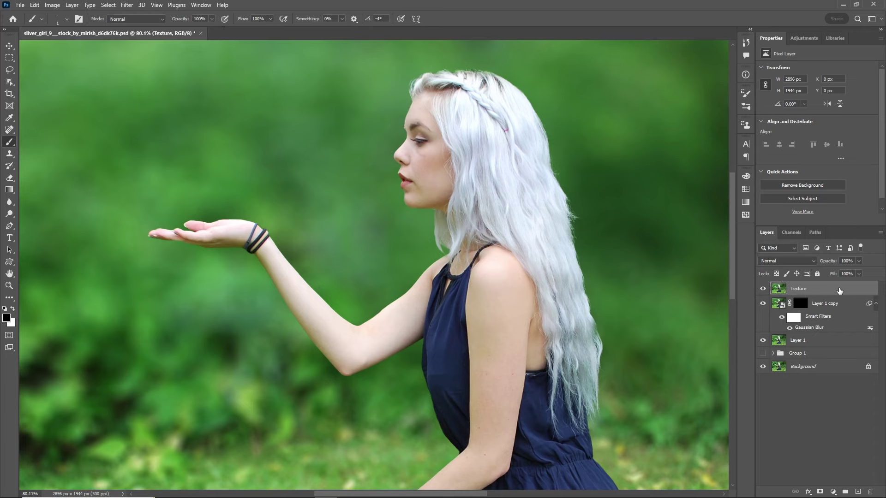
right_click(839, 290)
click(761, 237)
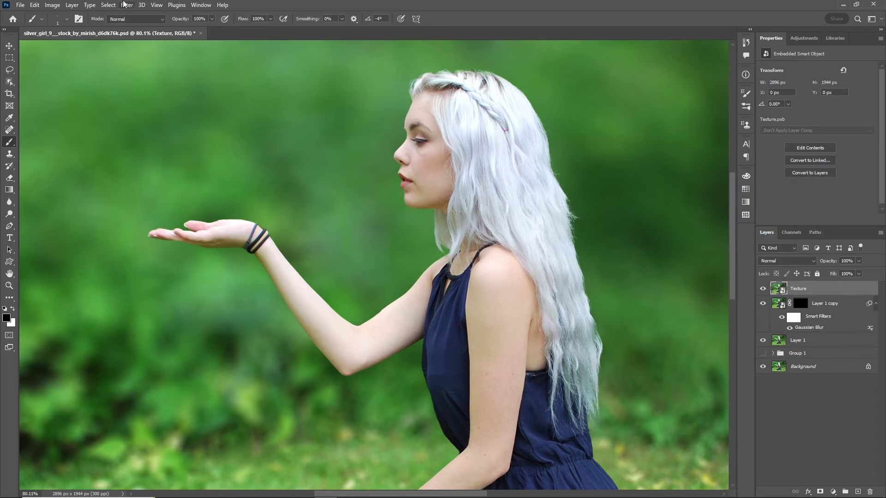
- Apply a High Pass filter of radius about 1, set Overlay blending, and add a layer mask
click(127, 5)
click(259, 208)
drag(415, 102, 573, 89)
drag(559, 238, 538, 238)
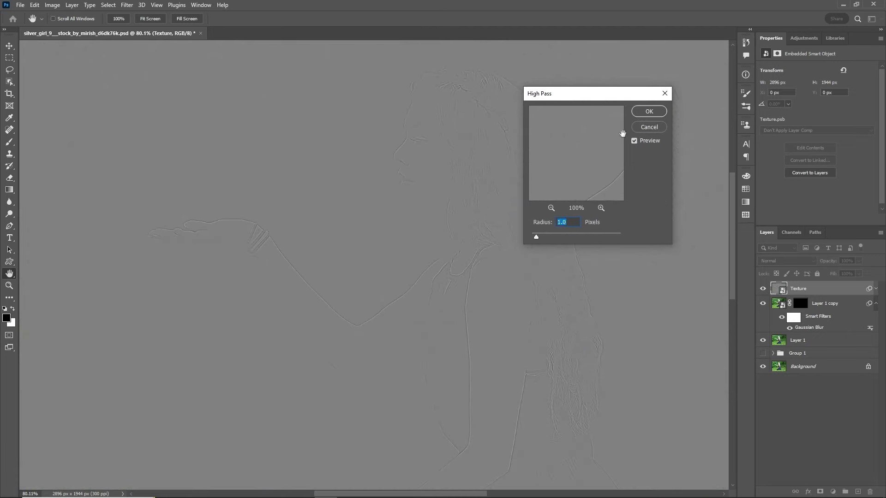
click(649, 111)
click(787, 261)
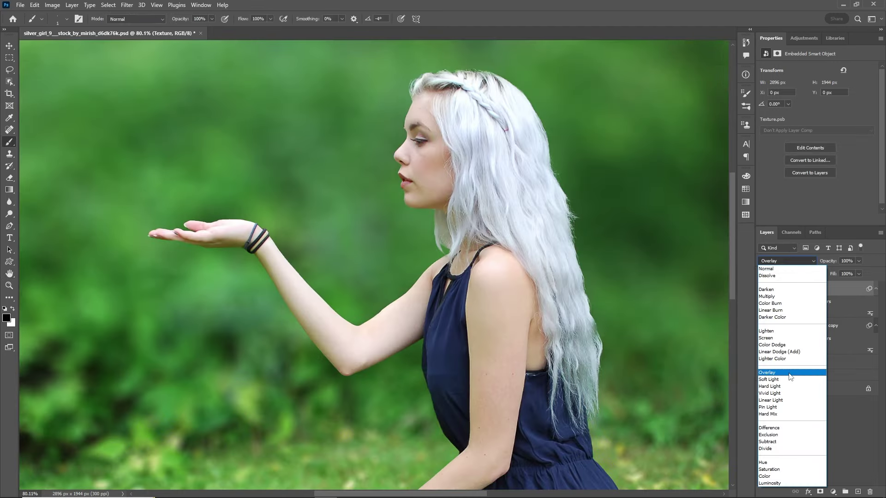
click(789, 373)
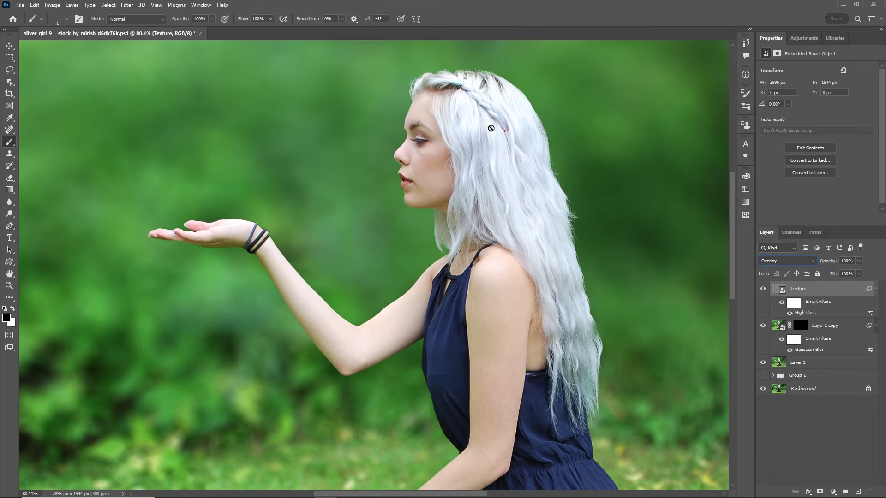
click(820, 492)
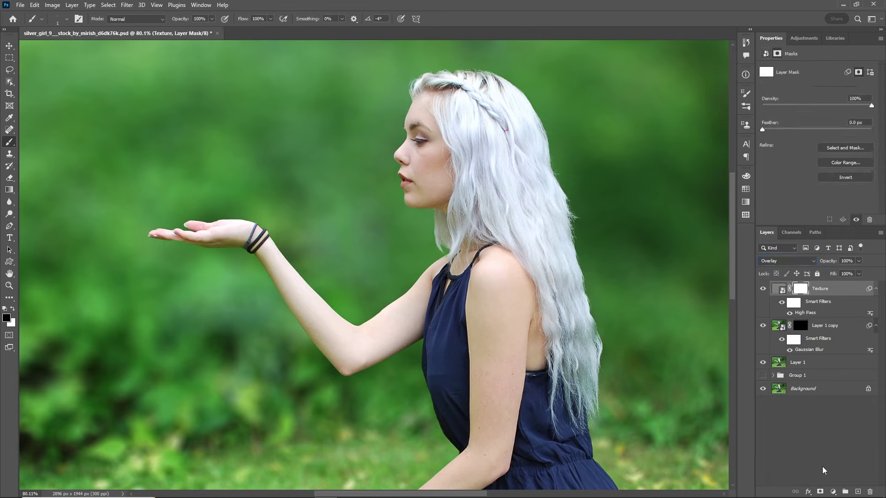
- Invert the Texture mask to black and prepare a white 49% brush on Layer 1 copy's mask
key(ctrl+i)
key(z)
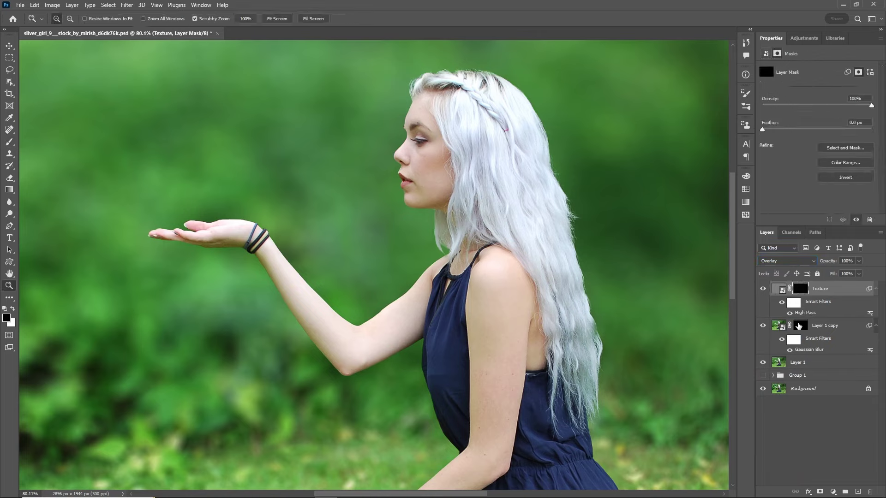
click(799, 325)
scroll(385, 115, up, 2)
key(b)
key(bracketright)
key(bracketright)
key(bracketright)
key(x)
key(4)
key(9)
key(bracketleft)
key(bracketleft)
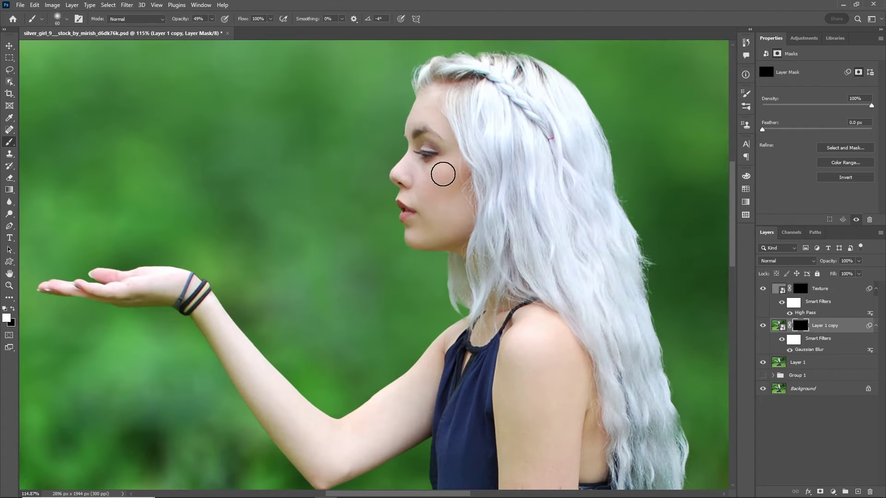
- Paint the blur's skin softening onto the cheek and along the upper arm
drag(436, 138, 435, 109)
key(bracketleft)
key(bracketleft)
key(bracketleft)
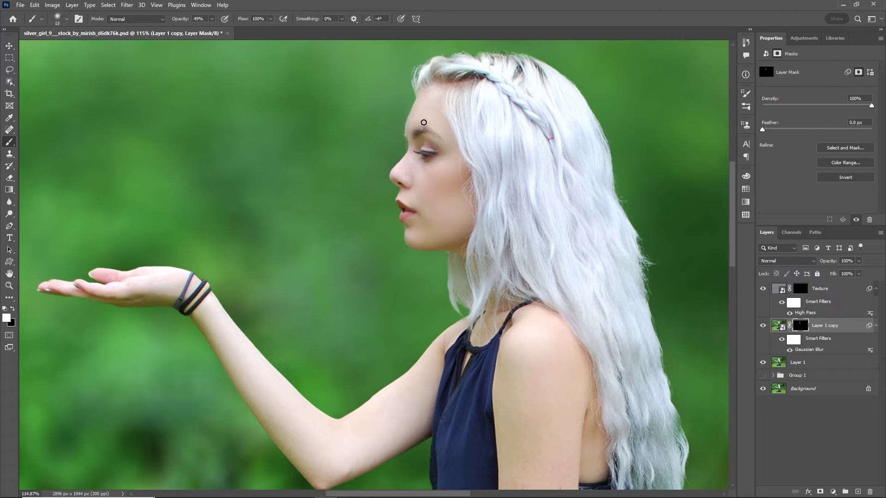
key(bracketright)
key(bracketright)
scroll(427, 196, down, 5)
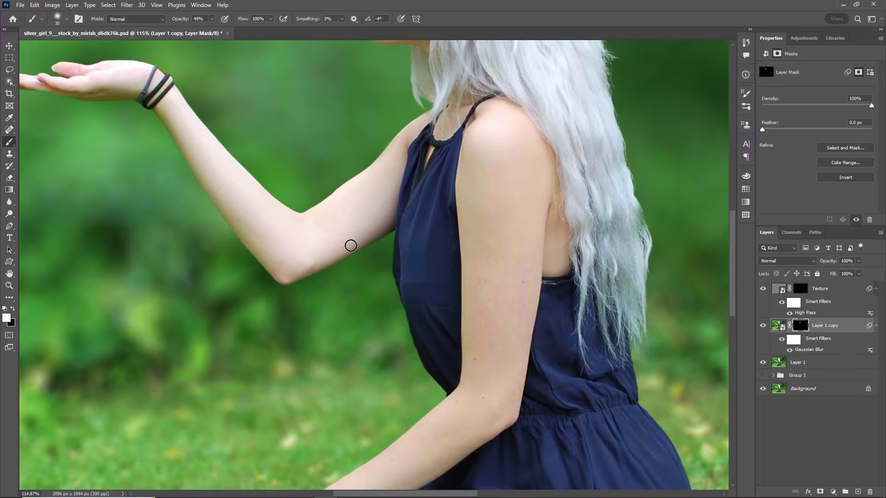
scroll(295, 247, left, 3)
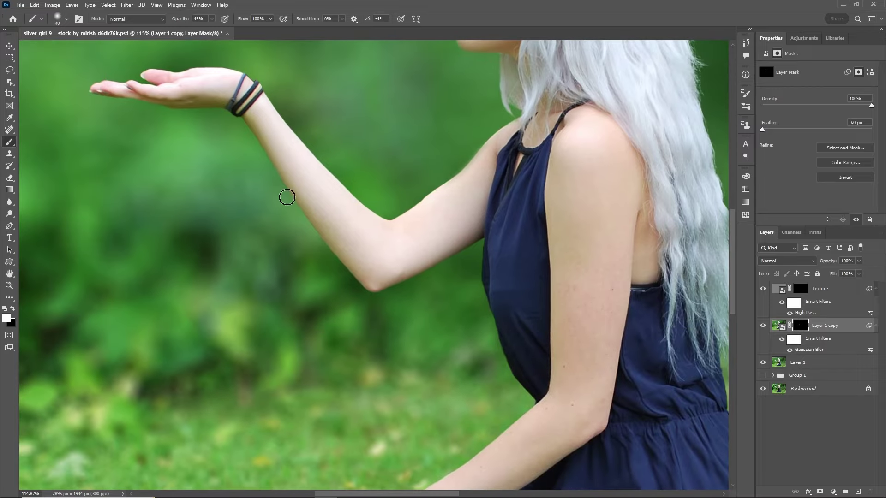
key(bracketright)
scroll(480, 181, down, 3)
drag(468, 176, 466, 270)
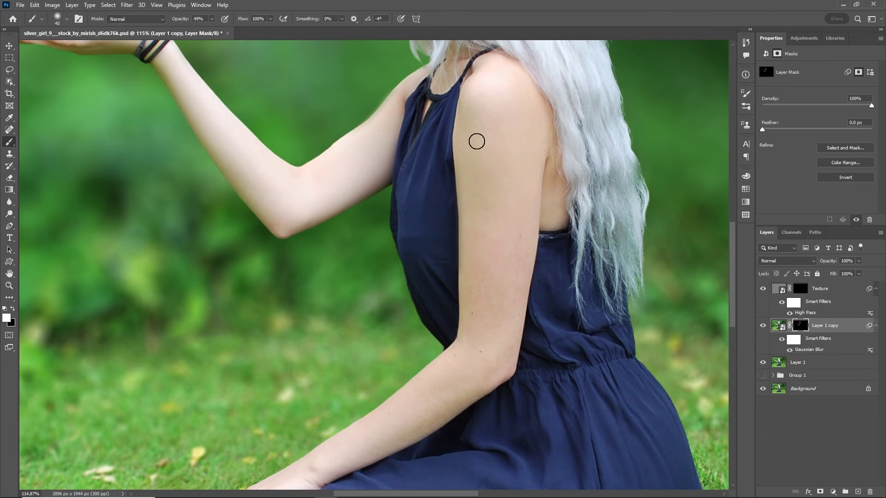
drag(528, 341, 525, 236)
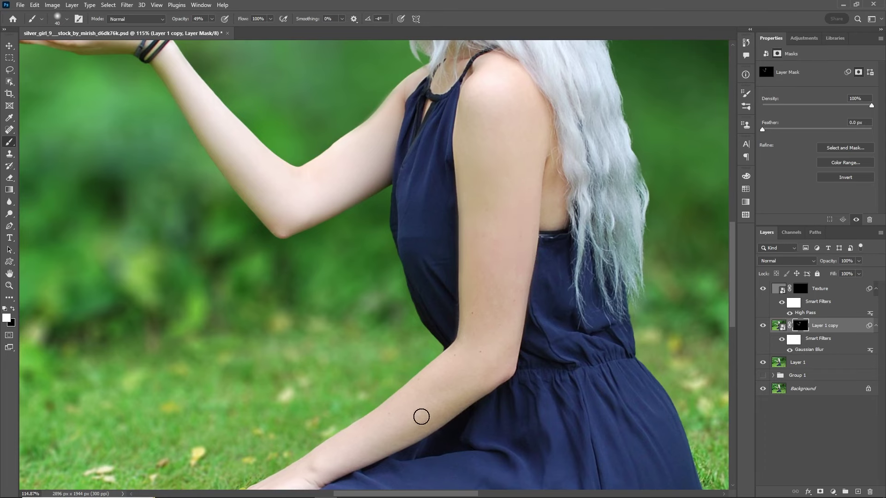
scroll(456, 337, down, 3)
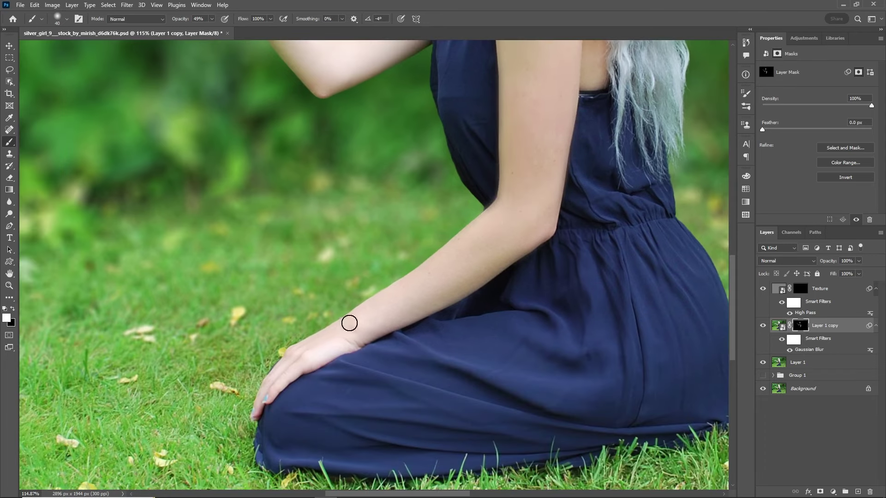
- Zoom out to the whole photo and set up white paint on the Texture layer mask
key(z)
mouse_move(493, 205)
mouse_down()
mouse_move(460, 221)
mouse_move(498, 221)
mouse_up()
key(b)
key(x)
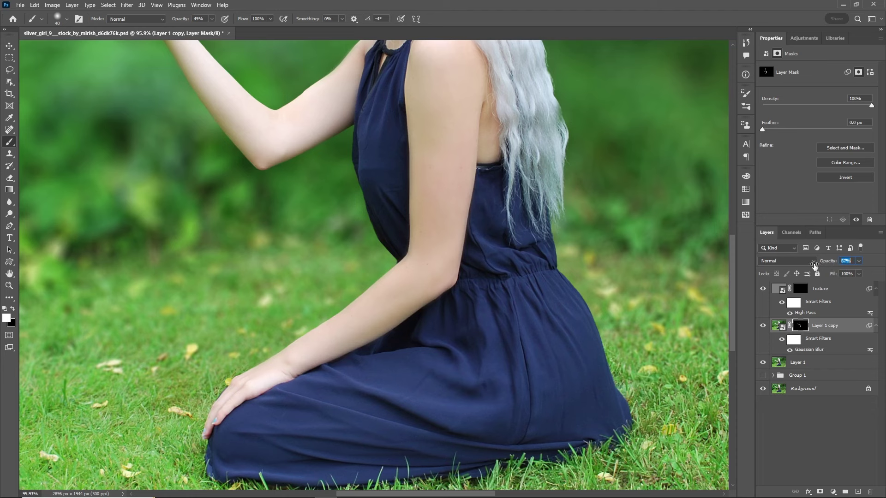
click(799, 289)
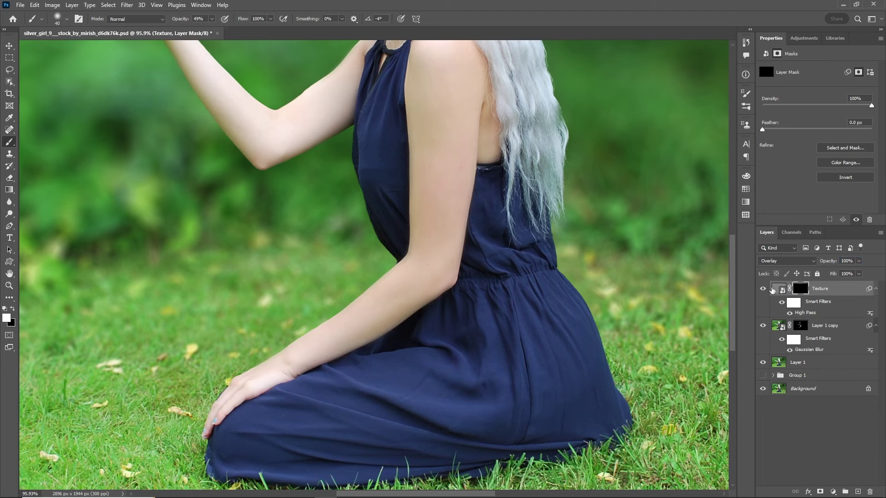
drag(374, 138, 421, 290)
scroll(372, 279, down, 5)
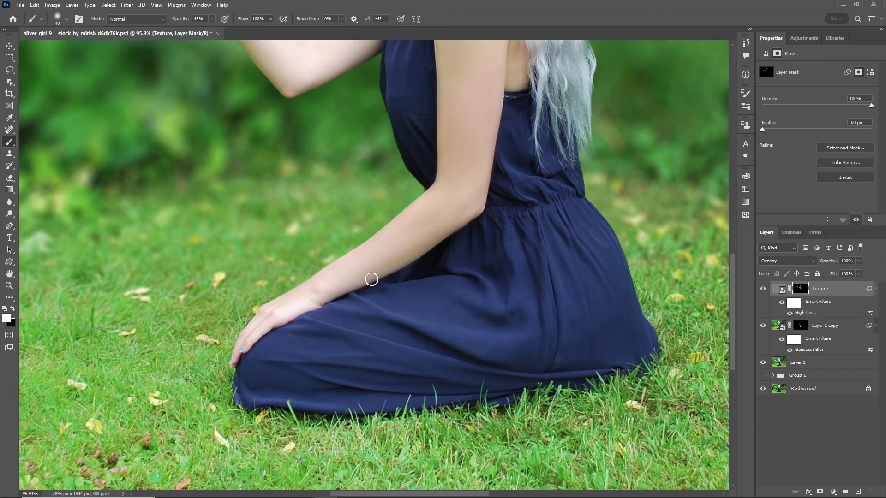
scroll(406, 270, up, 3)
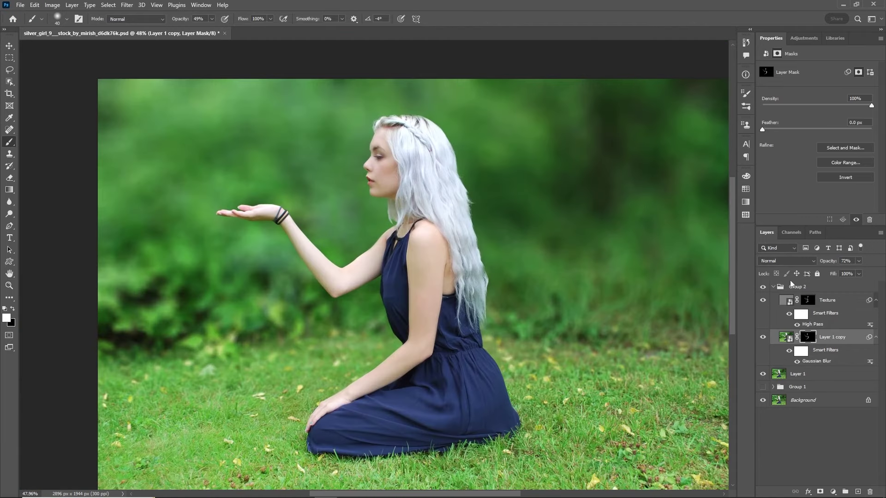
click(773, 287)
- Compare and lower Group 2's opacity, then merge Group 2 with Layer 1 into one layer
click(763, 287)
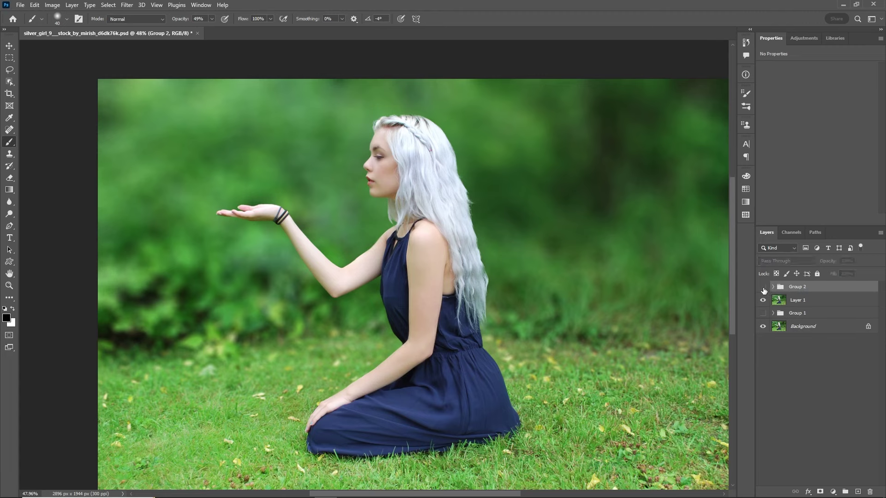
drag(833, 262, 815, 264)
ctrl+click(805, 300)
key(ctrl+e)
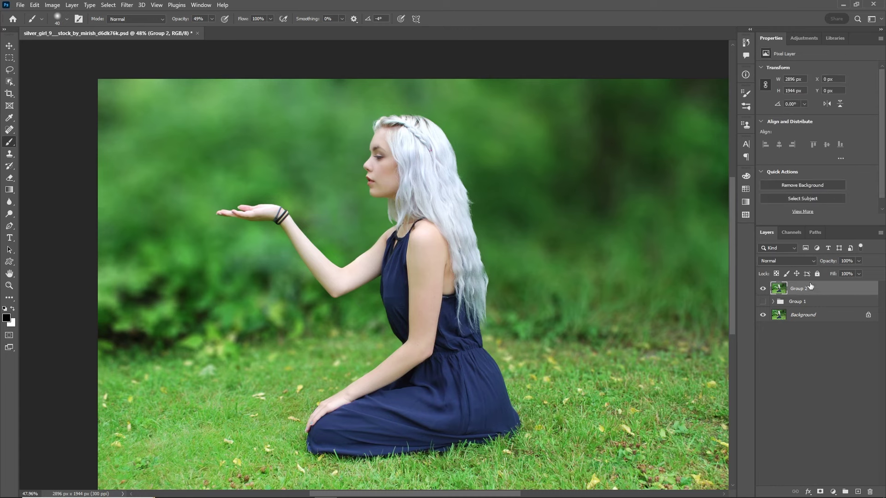
key(ctrl+plus)
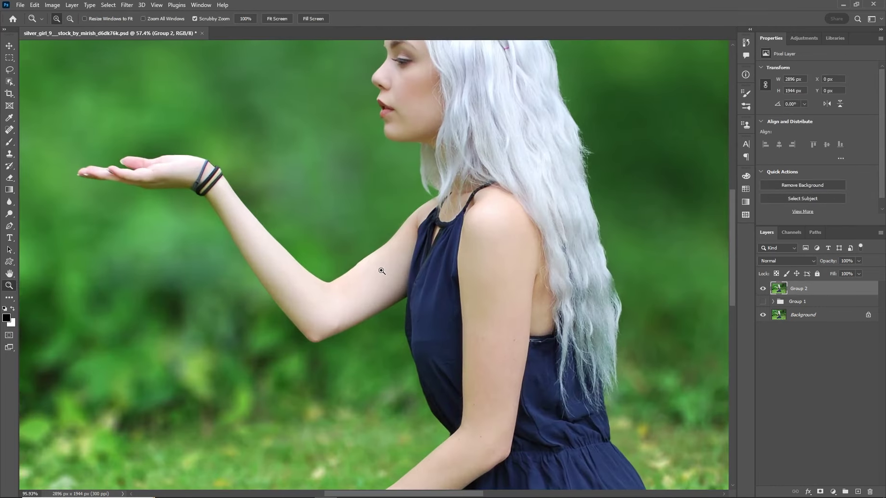
click(832, 492)
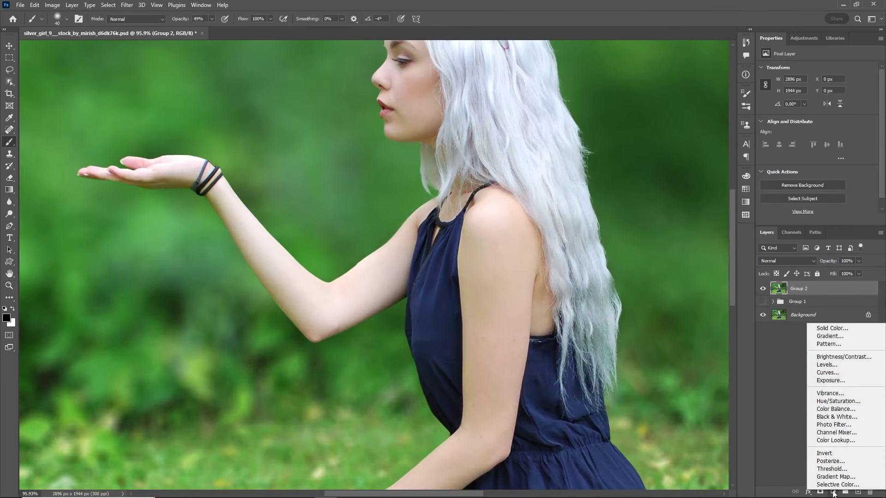
- Add a Curves layer brightened from the arm's skin, limited by a split Blend If slider to lighter tones
click(836, 373)
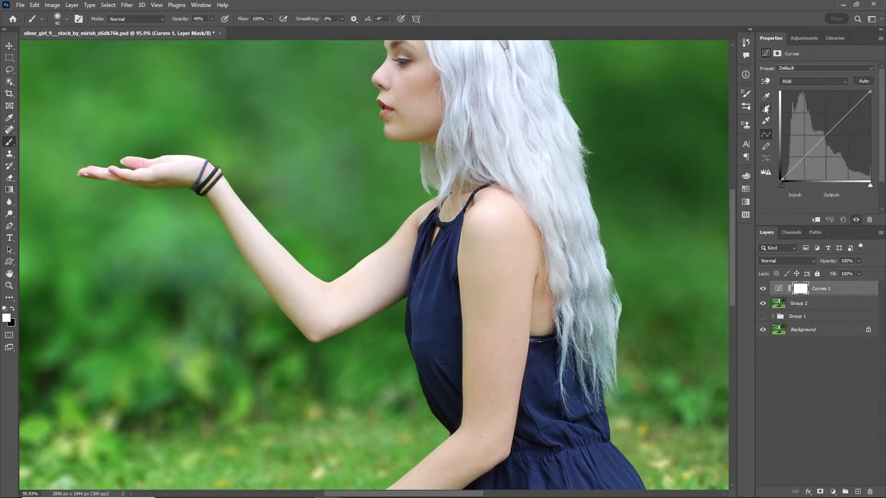
click(766, 121)
click(272, 243)
key(ctrl+z)
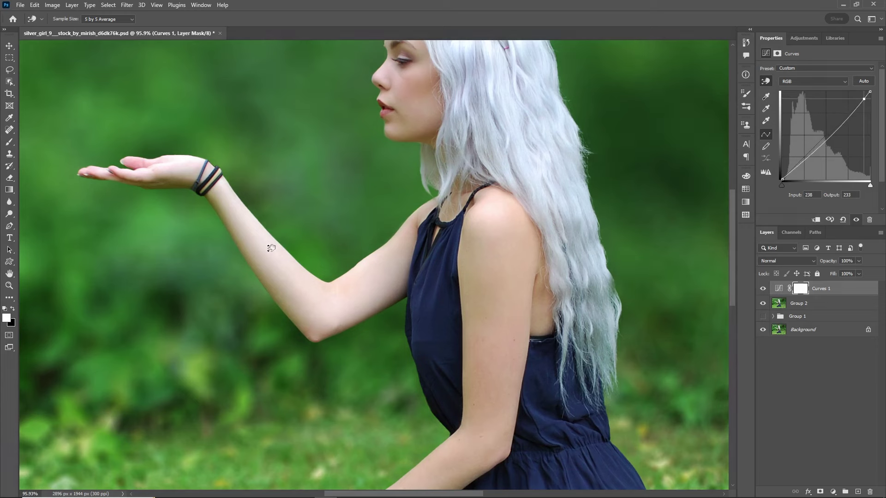
double_click(830, 288)
drag(649, 322, 729, 320)
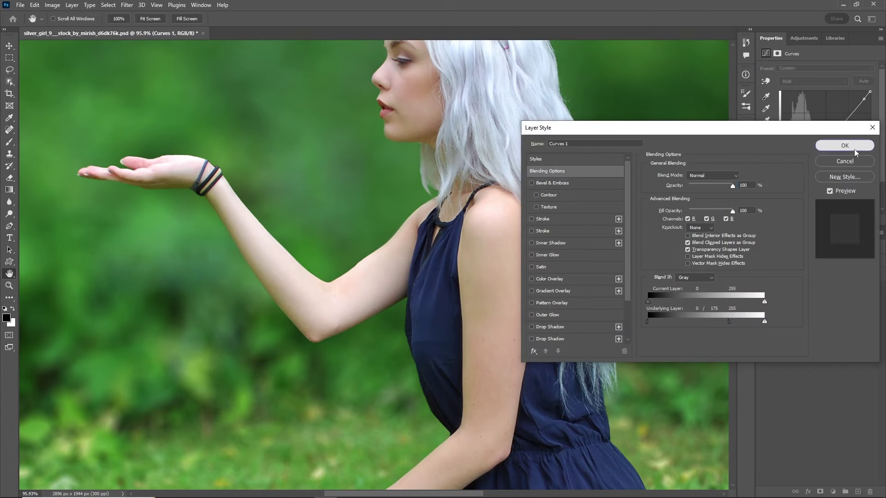
click(845, 145)
- Paint the brightening onto the arm through the mask and feather the mask 2.1 px
key(z)
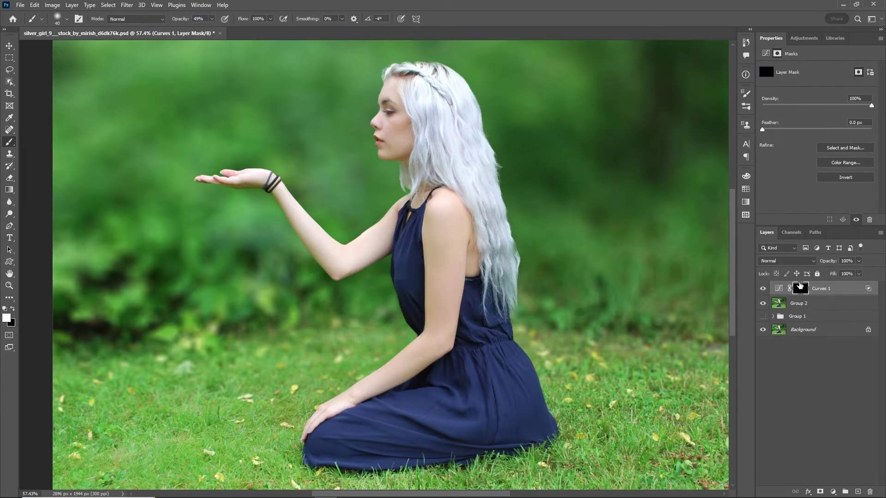
key(bracketright)
key(bracketright)
key(bracketright)
drag(340, 253, 387, 228)
drag(762, 130, 774, 130)
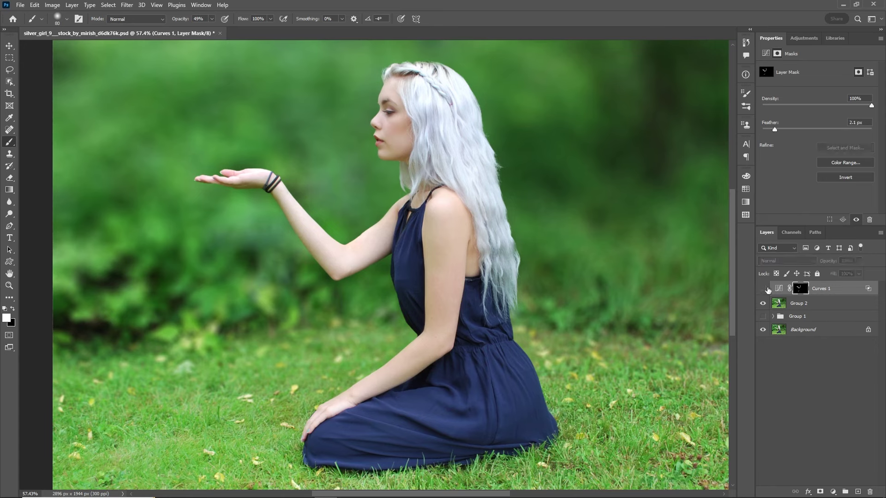
scroll(445, 368, down, 3)
- Add a Brightness/Contrast layer at Brightness -12 and invert its mask to black
click(833, 492)
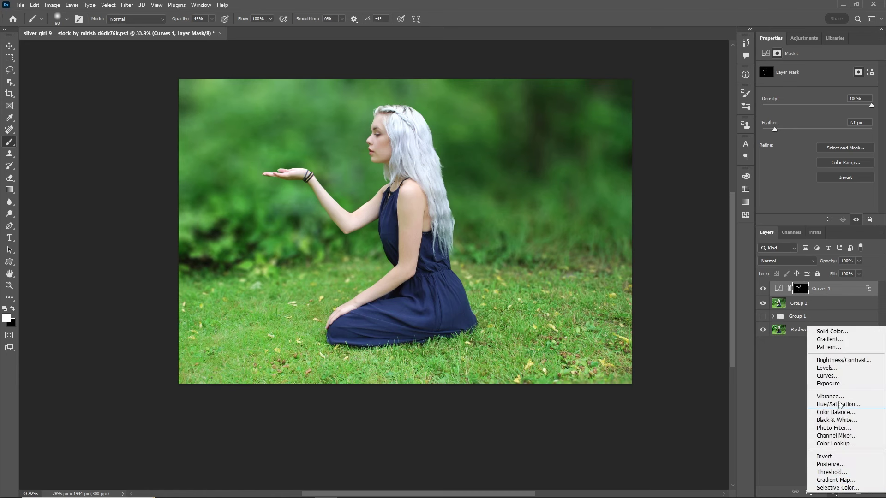
click(837, 360)
scroll(369, 165, up, 2)
mouse_move(817, 94)
mouse_down()
mouse_move(828, 113)
mouse_move(826, 95)
mouse_move(814, 95)
mouse_up()
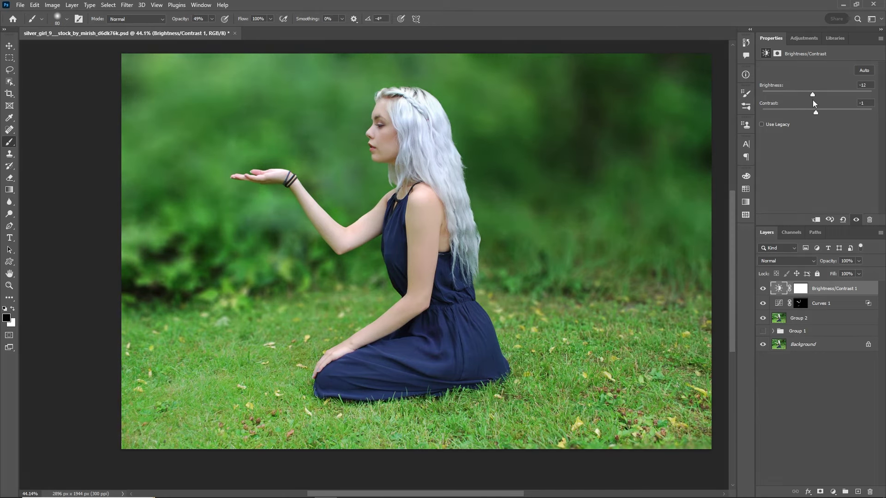
click(800, 289)
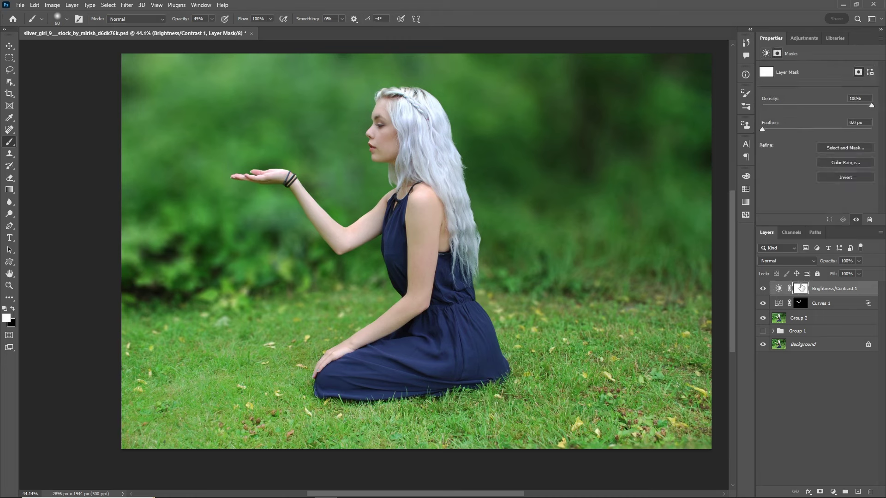
key(x)
key(ctrl+i)
key(x)
key(x)
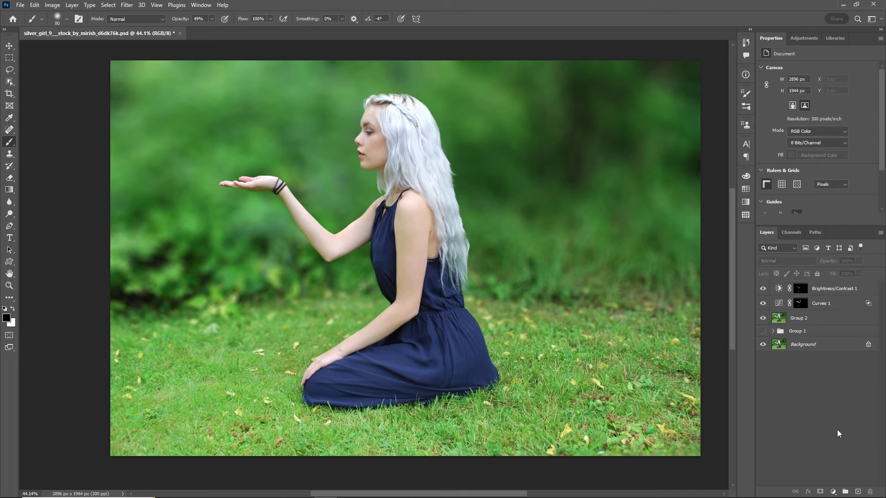
- Add Color Balance, pushing shadows toward cyan and blue and midtones toward red and magenta
click(833, 492)
click(848, 411)
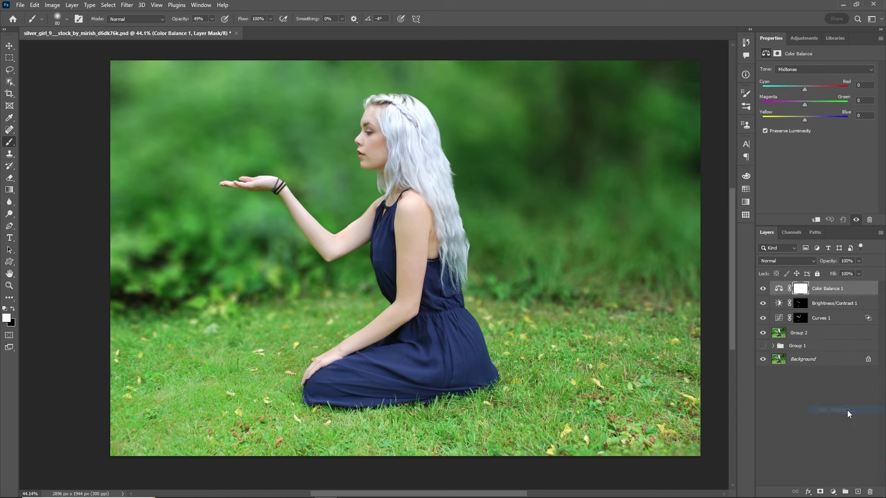
click(799, 70)
drag(805, 87, 794, 88)
drag(805, 119, 817, 120)
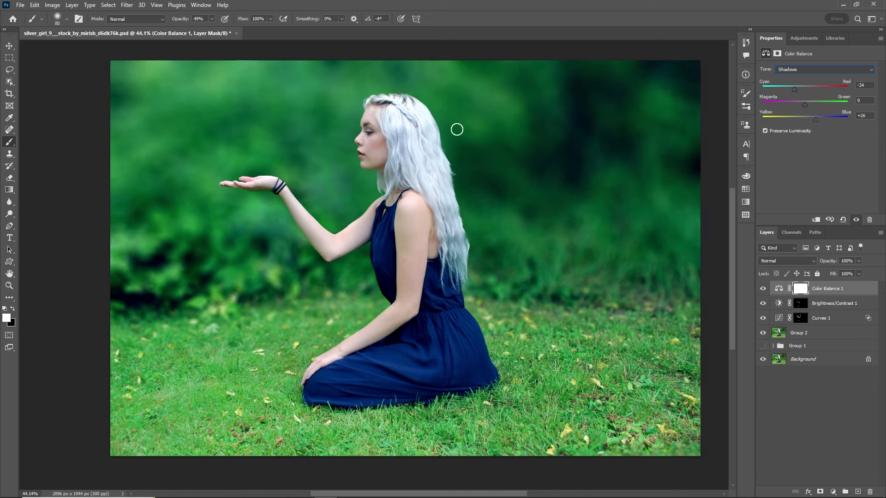
click(804, 69)
drag(805, 89, 812, 89)
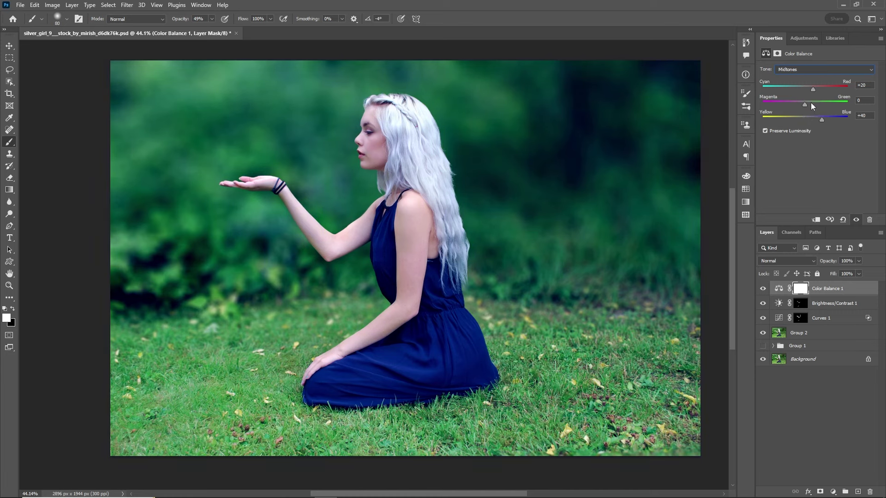
drag(804, 104, 802, 107)
- Warm the highlights toward yellow and red, compare the result, and add a Vibrance layer
click(803, 69)
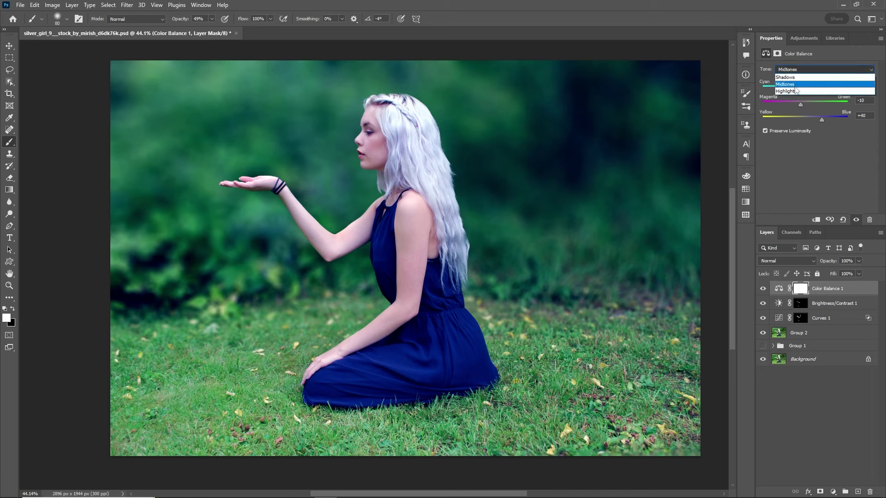
click(797, 89)
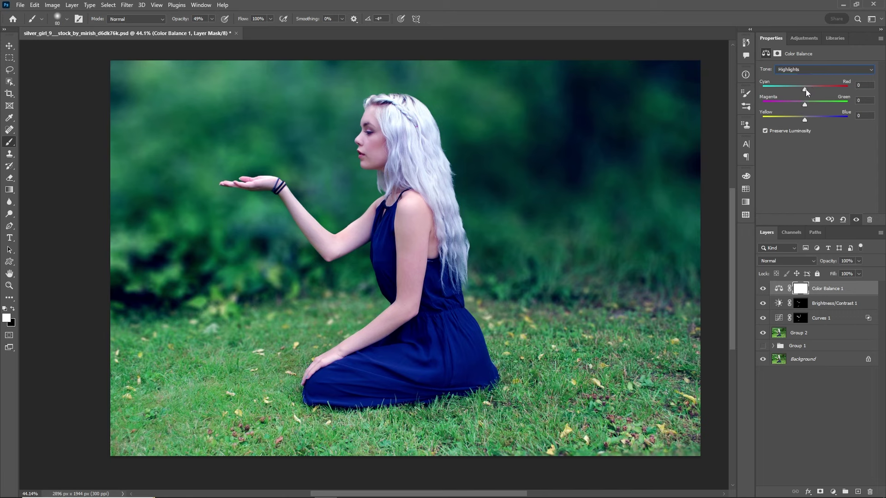
drag(804, 119, 795, 119)
drag(808, 89, 812, 89)
click(763, 290)
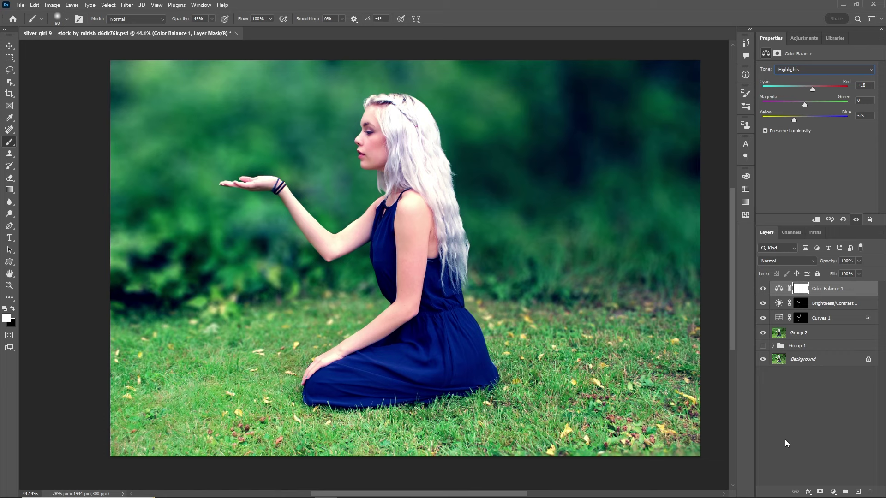
click(833, 492)
click(825, 397)
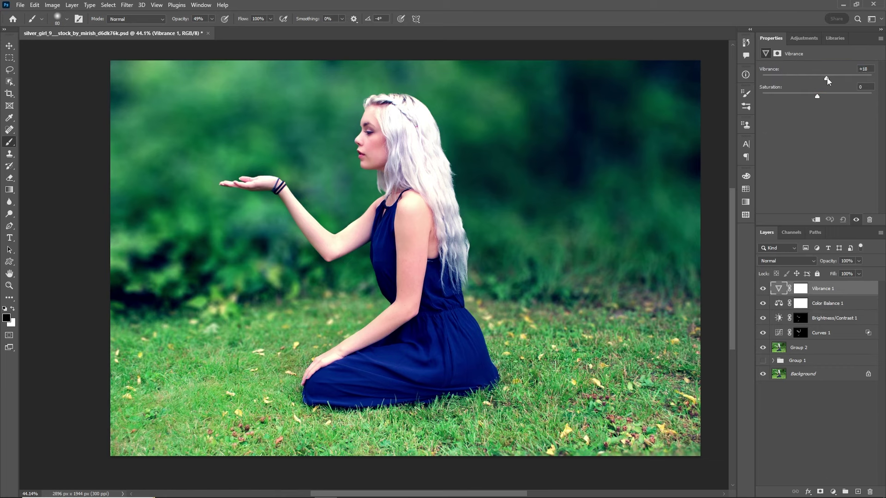
- Lower Vibrance saturation to -11 and add Selective Color shifting greens toward cyan and magenta, away from yellow
drag(818, 97, 808, 98)
click(835, 493)
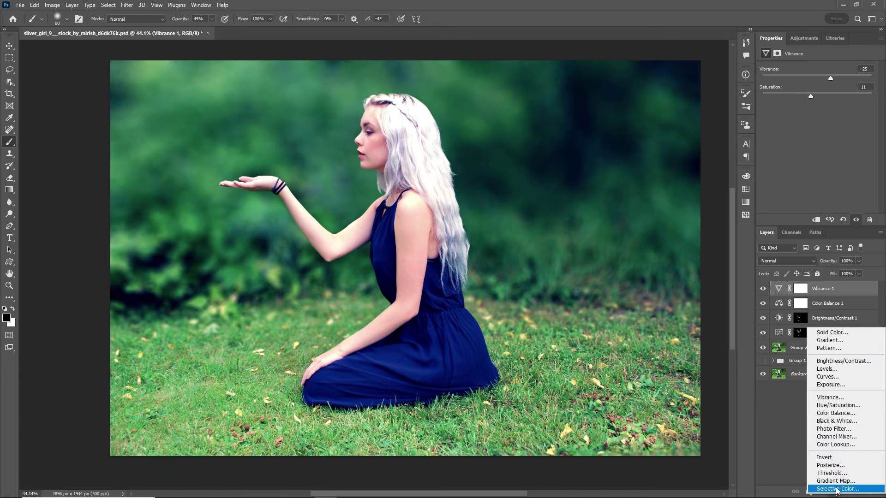
click(836, 489)
click(817, 78)
click(812, 104)
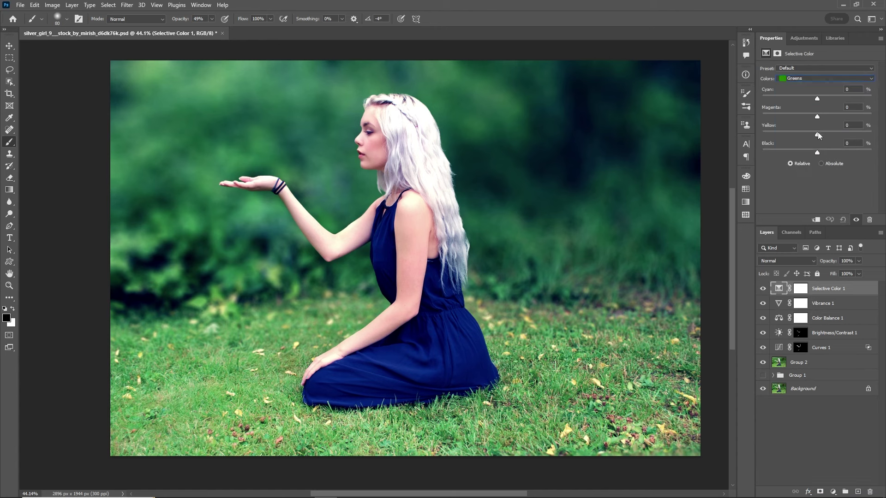
drag(817, 135, 792, 135)
drag(840, 121, 840, 127)
drag(817, 98, 825, 99)
- Push the Selective Color Yellows fully toward yellow, then move to the Reds range
click(831, 79)
click(818, 95)
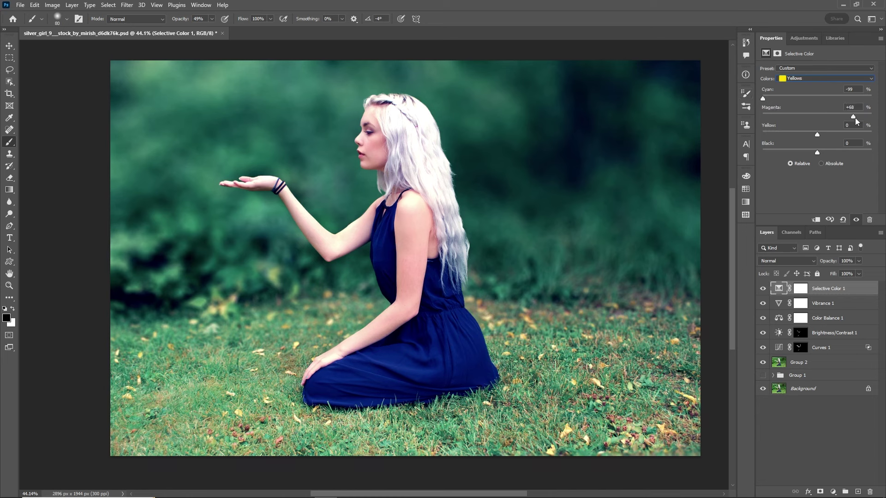
drag(817, 134, 880, 139)
click(812, 78)
click(833, 492)
- Add Selective Color 2 setting yellows to Cyan -76, Magenta +11, Yellow +70, Black +14
click(830, 481)
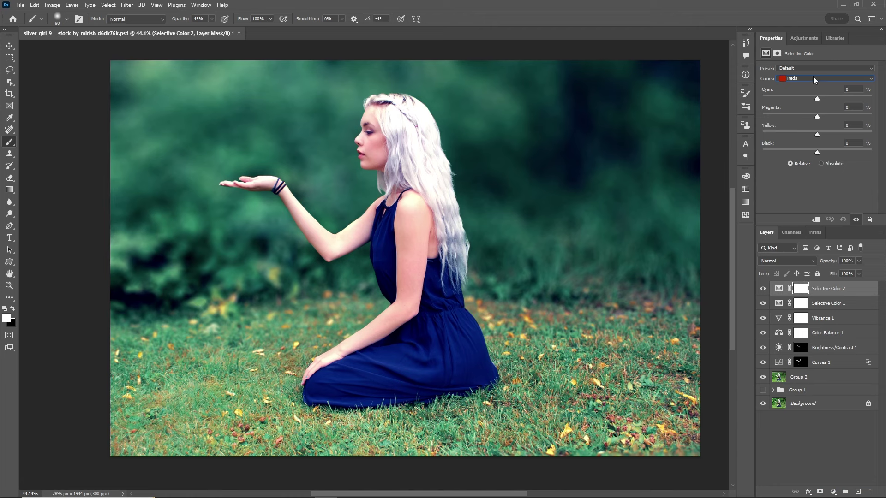
click(814, 79)
click(812, 94)
drag(818, 98, 782, 98)
drag(817, 134, 871, 134)
drag(816, 116, 855, 134)
drag(818, 152, 825, 151)
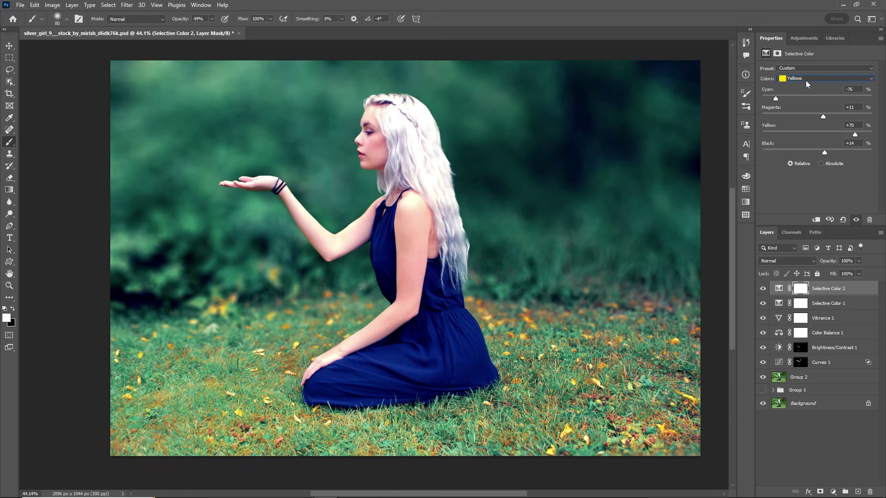
- Add a Channel Mixer layer, preview it zoomed in and out, then hide it
click(833, 492)
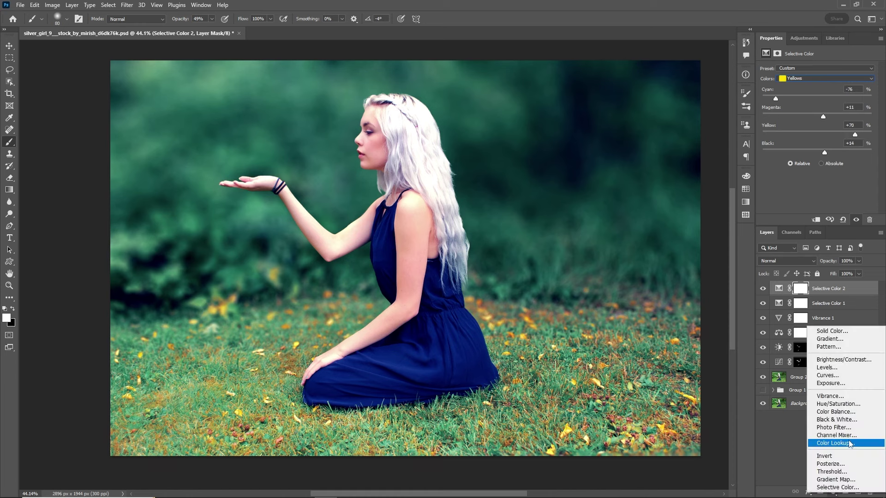
click(828, 436)
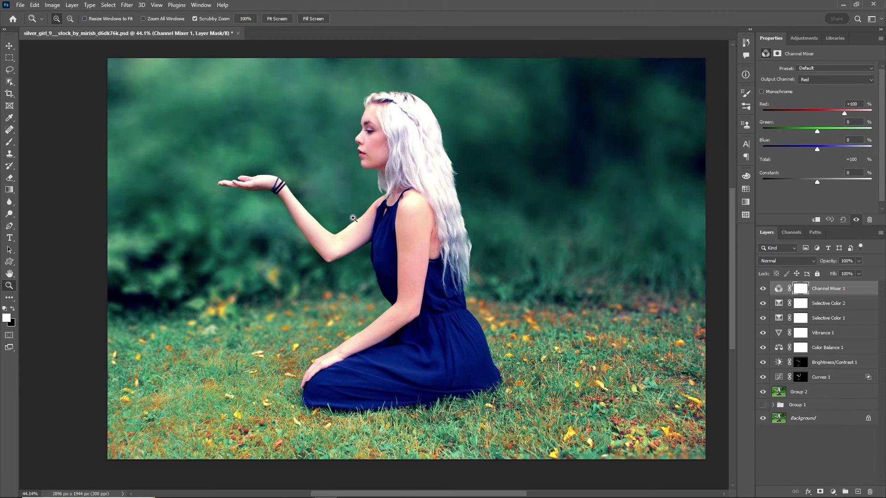
drag(343, 216, 415, 217)
drag(589, 253, 531, 253)
click(762, 288)
- Paint black over the girl on the Selective Color 2 mask and the Selective Color 1 mask
click(803, 307)
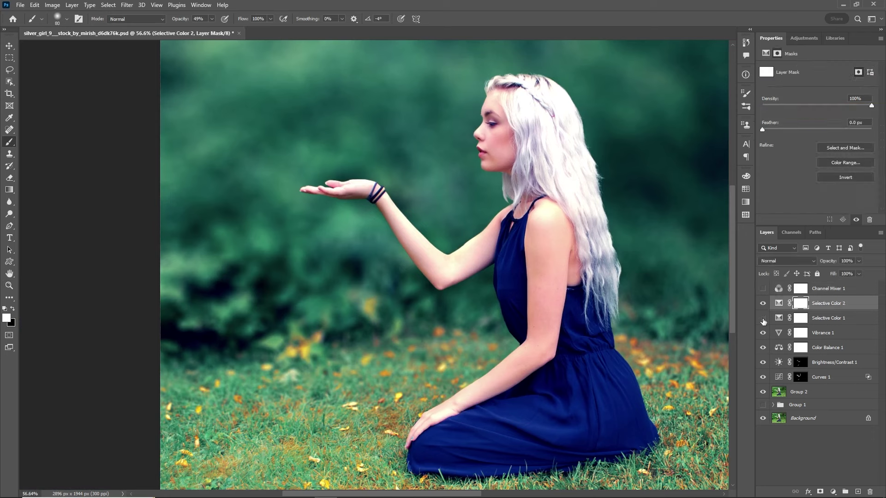
key(x)
drag(385, 204, 536, 217)
key(bracketright)
key(bracketright)
key(bracketright)
key(bracketright)
key(bracketright)
key(bracketright)
click(798, 318)
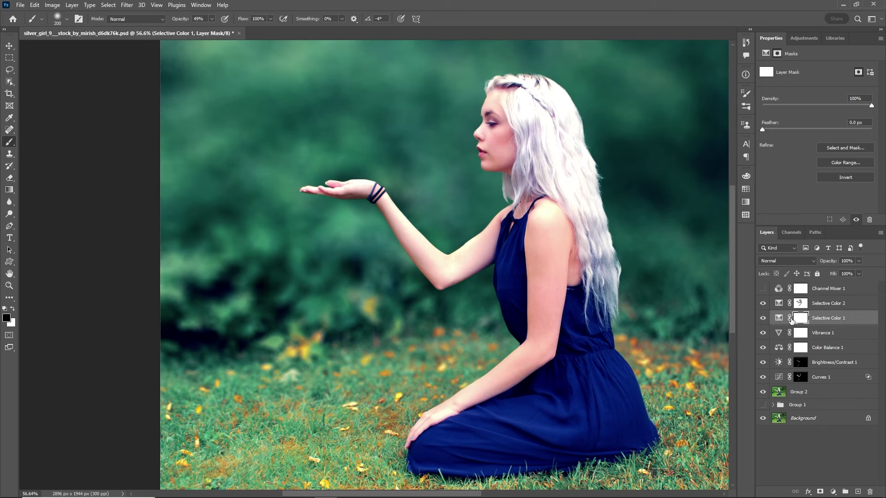
key(bracketleft)
key(bracketleft)
key(bracketleft)
mouse_move(545, 206)
mouse_down()
mouse_move(550, 352)
mouse_move(468, 402)
mouse_move(493, 106)
mouse_up()
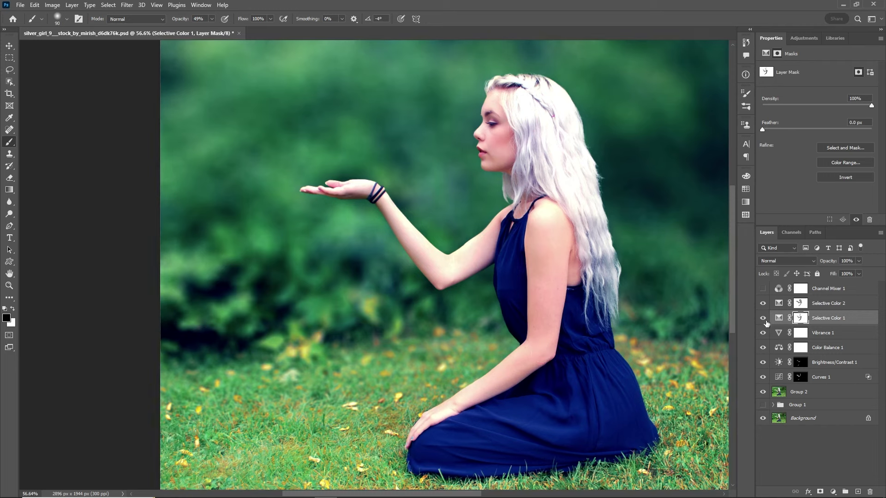
- Set Channel Mixer 1's Blue output to Red -11, Green +36 and Blue +73
click(763, 289)
click(785, 288)
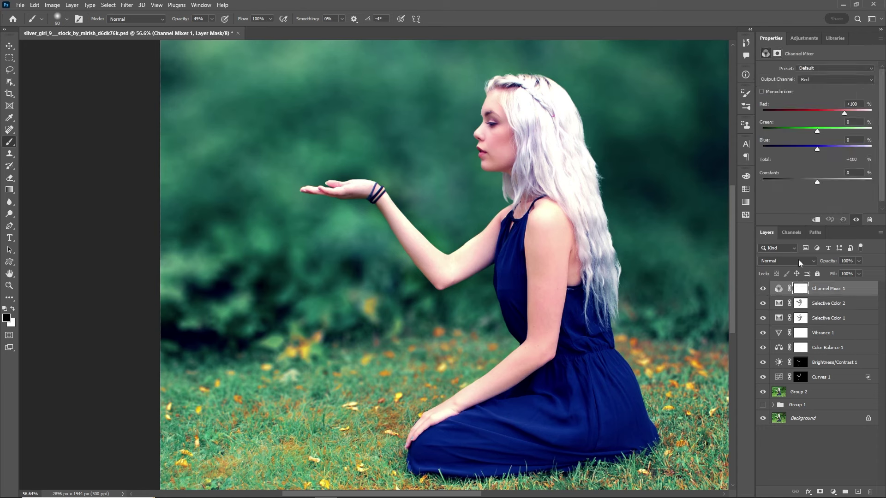
mouse_move(844, 113)
mouse_down()
mouse_move(819, 129)
mouse_move(821, 148)
mouse_up()
click(824, 80)
click(815, 100)
mouse_move(817, 130)
mouse_down()
mouse_move(830, 130)
mouse_move(836, 149)
mouse_up()
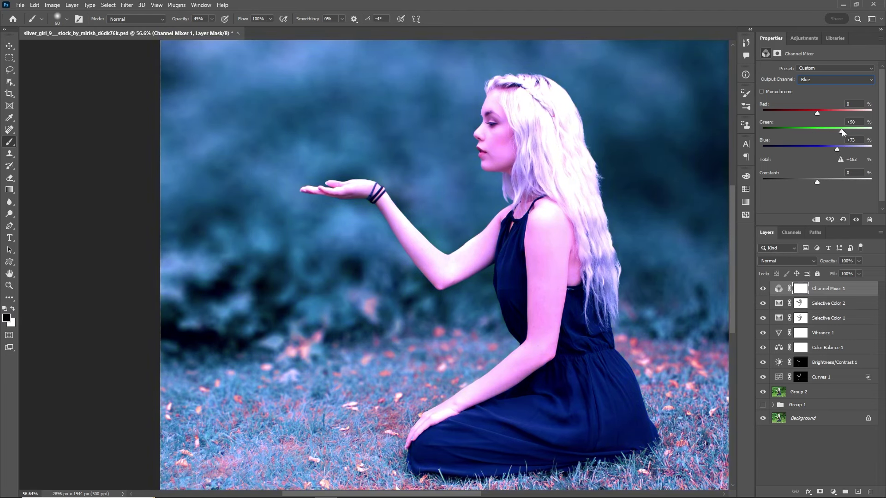
drag(825, 134, 828, 136)
drag(815, 119, 813, 119)
mouse_move(630, 183)
mouse_down()
mouse_move(507, 174)
mouse_move(539, 182)
mouse_up()
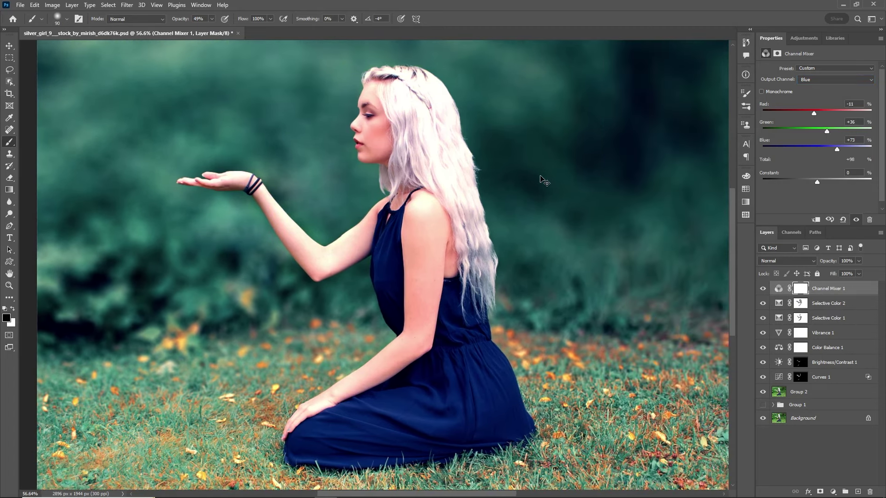
key(ctrl+0)
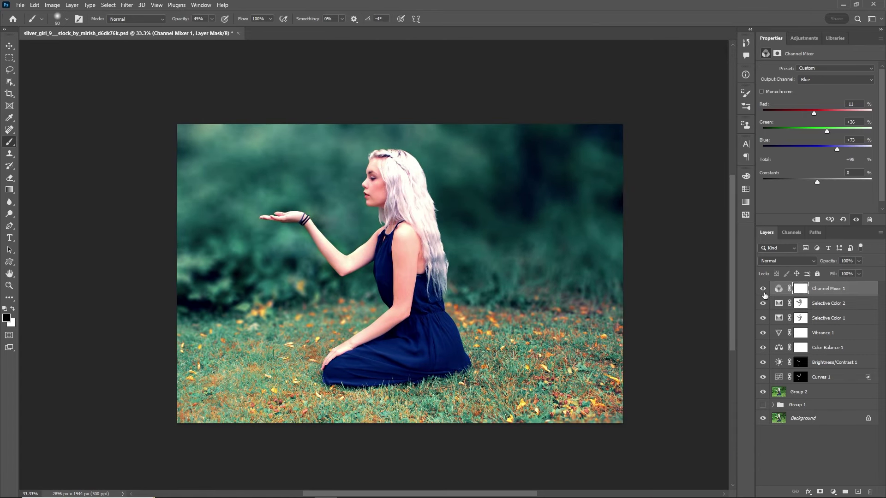
- Set the Green output to Red +3 and Blue +6, and the layer opacity to 65%
click(812, 80)
click(812, 95)
drag(817, 113, 816, 113)
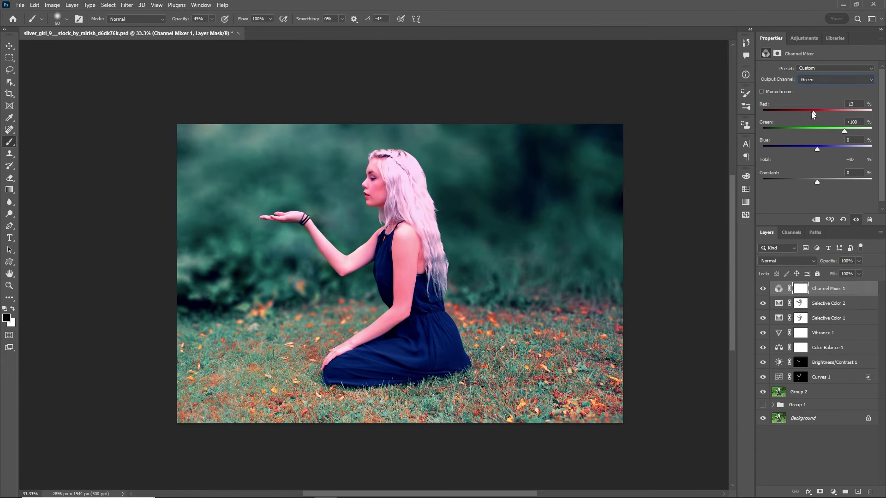
drag(817, 150, 819, 150)
drag(816, 113, 818, 112)
drag(832, 261, 811, 265)
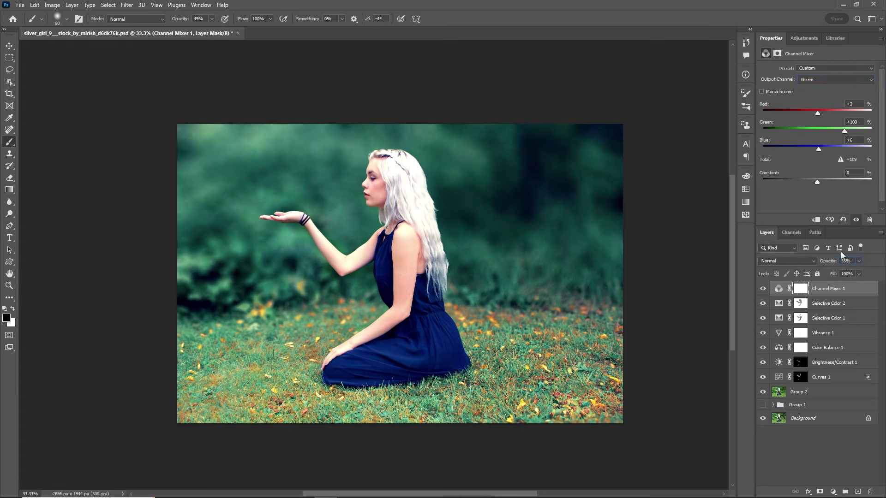
click(779, 289)
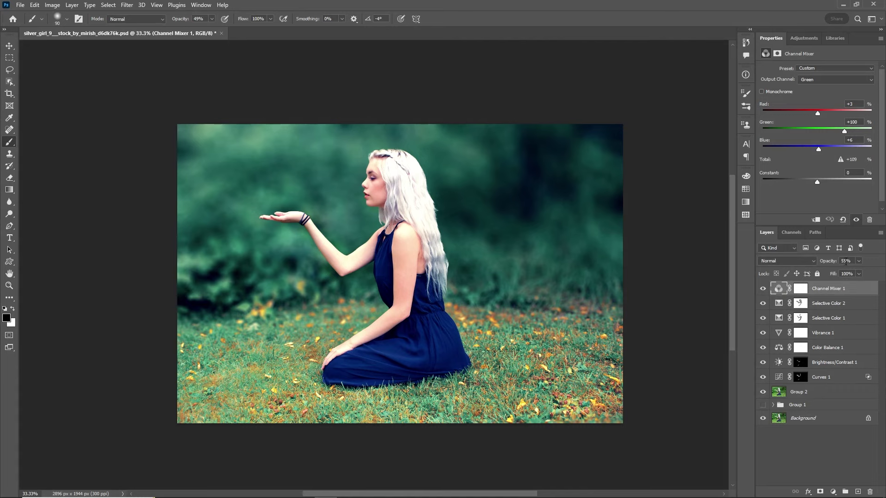
text(65)
- Add a Curves layer that lifts the blacks and slightly brightens the upper tones
click(832, 492)
click(842, 369)
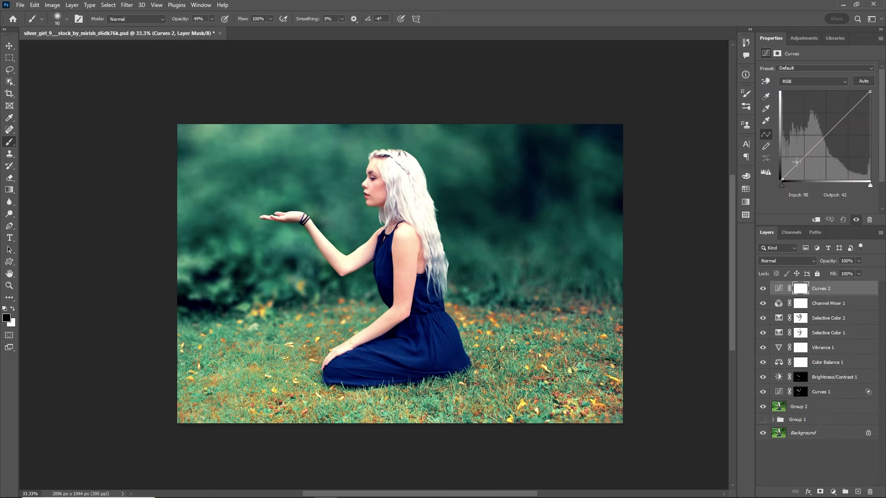
mouse_move(784, 179)
mouse_down()
mouse_move(783, 164)
mouse_move(804, 157)
mouse_up()
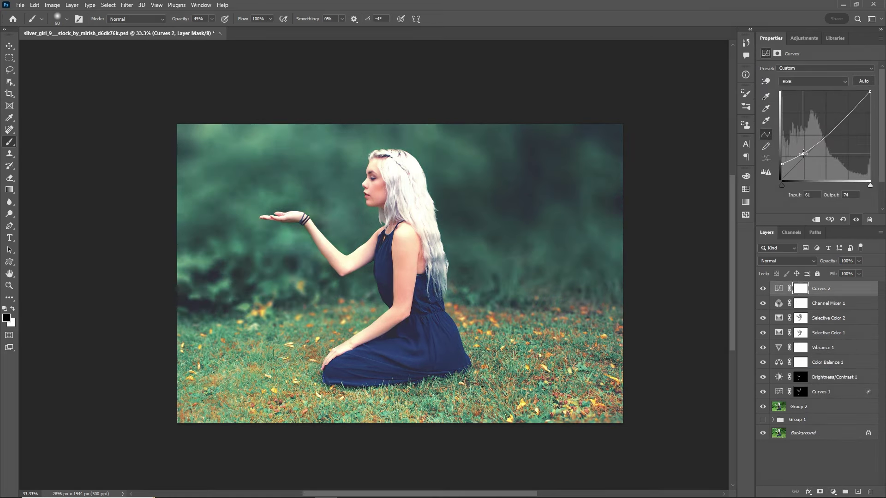
drag(833, 129, 834, 126)
- Invert the Curves 2 mask and paint white with a 700 brush over the lower-left grass
click(801, 289)
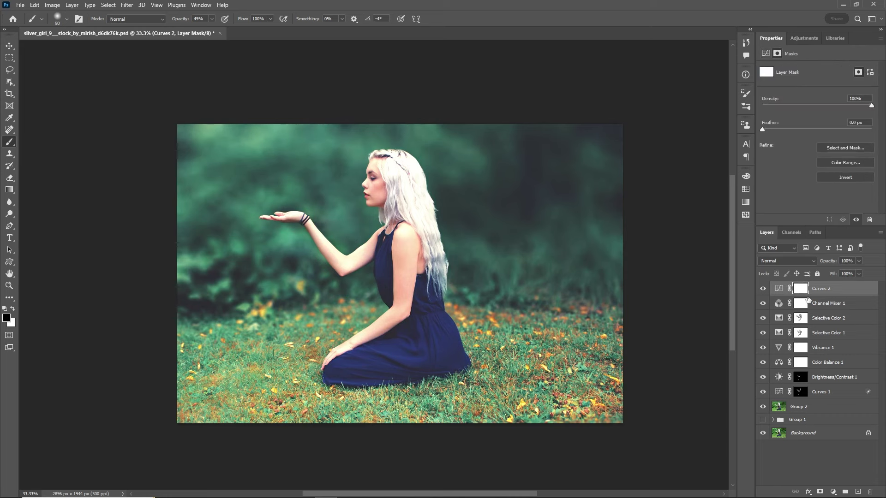
key(ctrl+i)
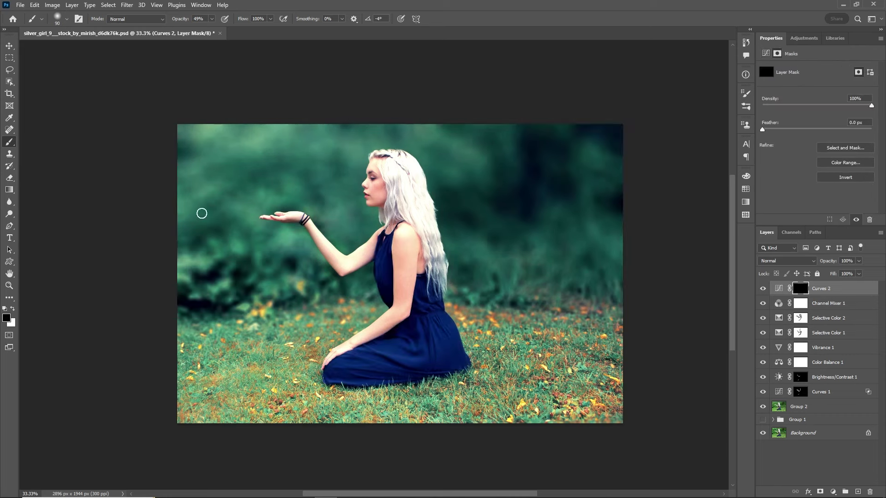
key(bracketright)
key(bracketright)
key(bracketright)
key(bracketright)
key(bracketright)
key(bracketright)
key(x)
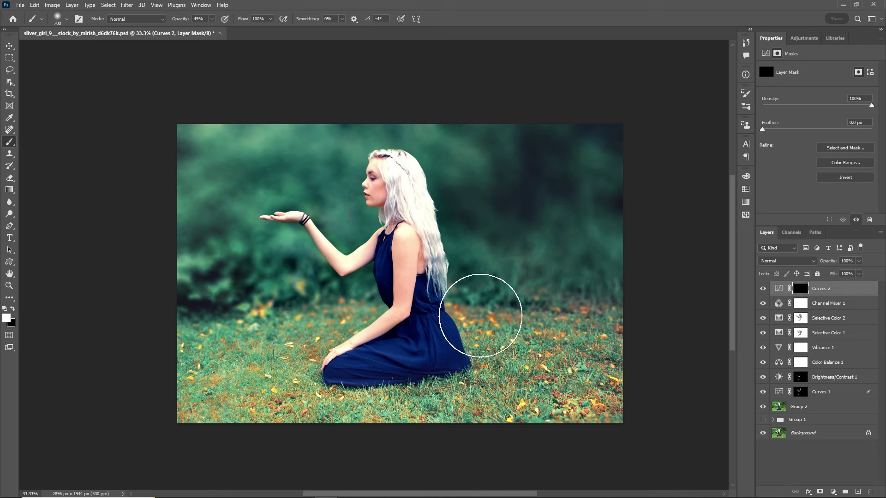
mouse_move(468, 292)
mouse_down()
mouse_move(217, 426)
mouse_move(494, 375)
mouse_move(490, 341)
mouse_move(340, 317)
mouse_up()
key(bracketleft)
key(bracketleft)
key(bracketleft)
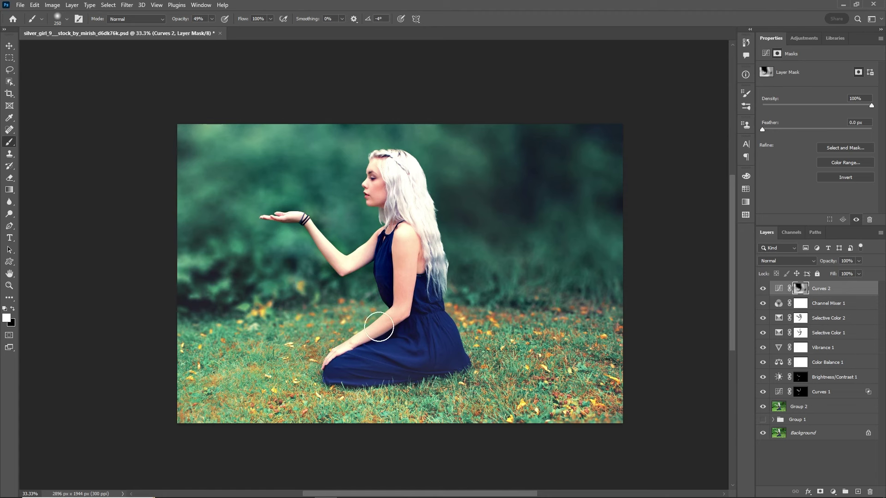
drag(401, 323, 418, 323)
click(779, 289)
click(833, 491)
- Add an Exposure layer with exposure +0.20 and a tweaked gamma correction
click(843, 383)
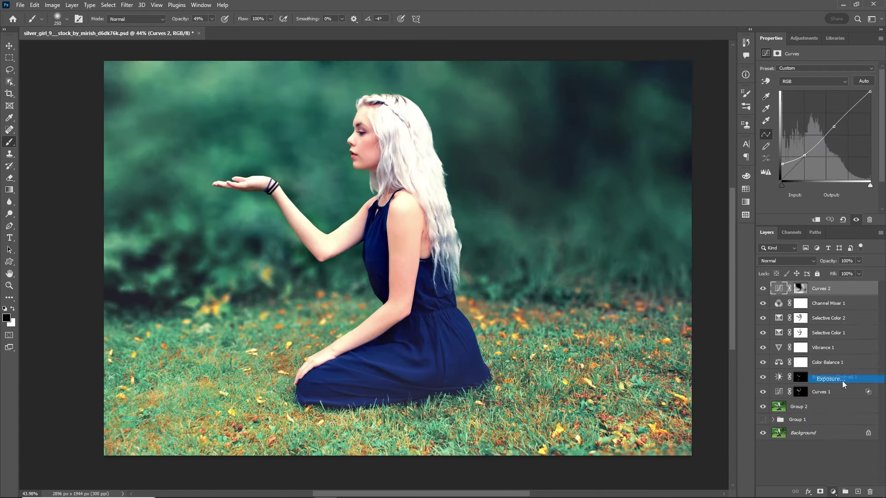
drag(815, 90, 819, 92)
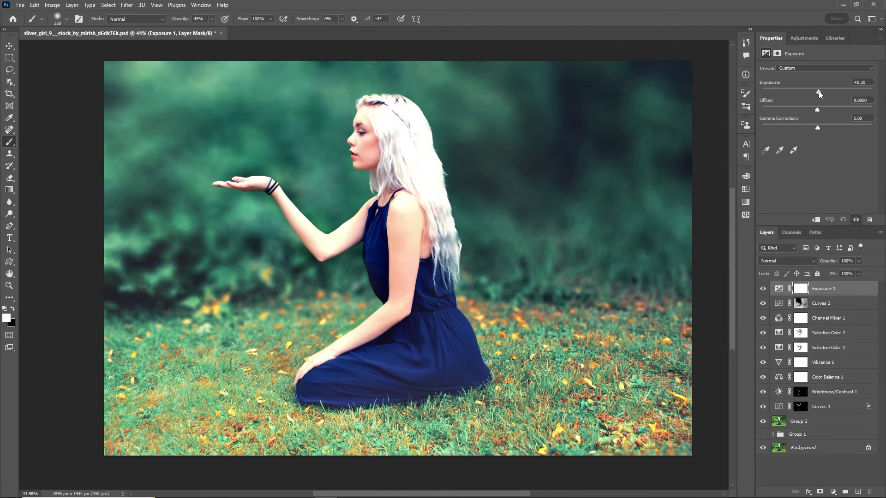
drag(818, 129, 818, 129)
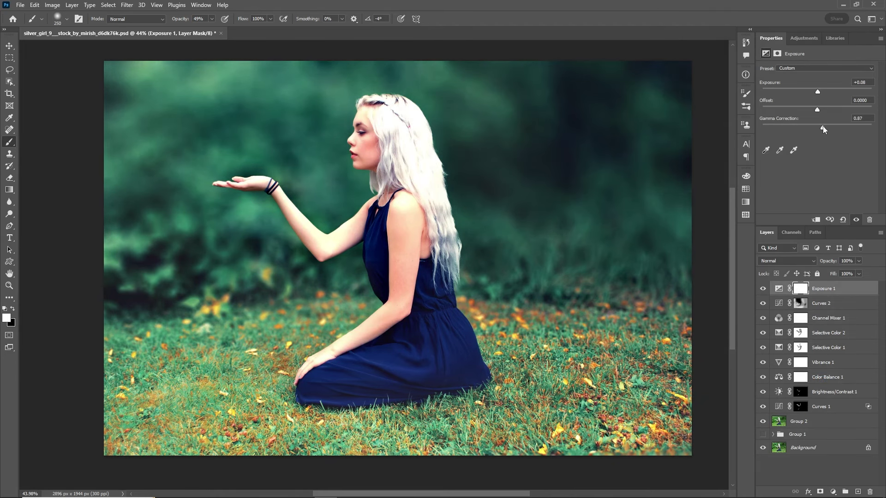
- Add a Color Lookup layer using FoggyNight.3DL in Normal blend mode at 25% fill
click(833, 492)
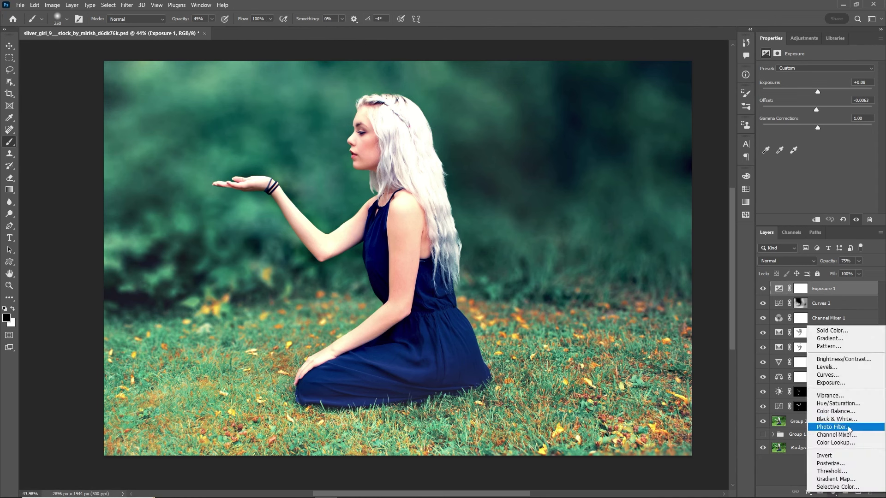
click(845, 445)
click(821, 70)
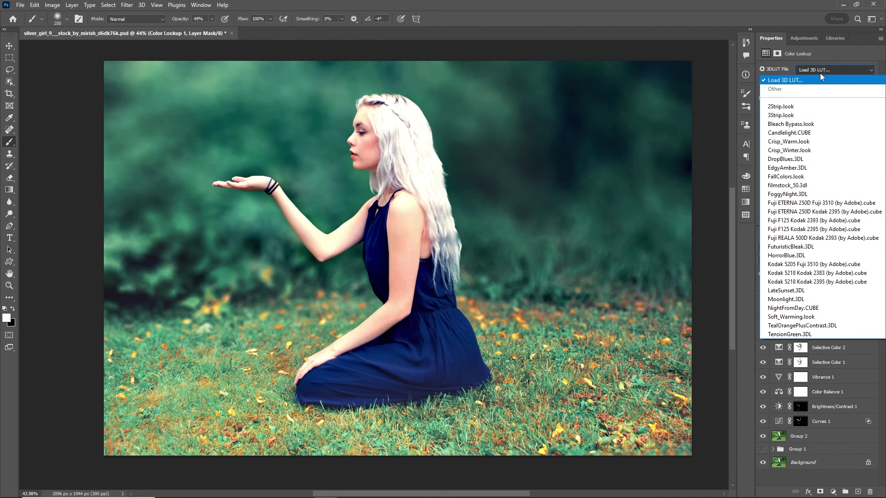
click(803, 194)
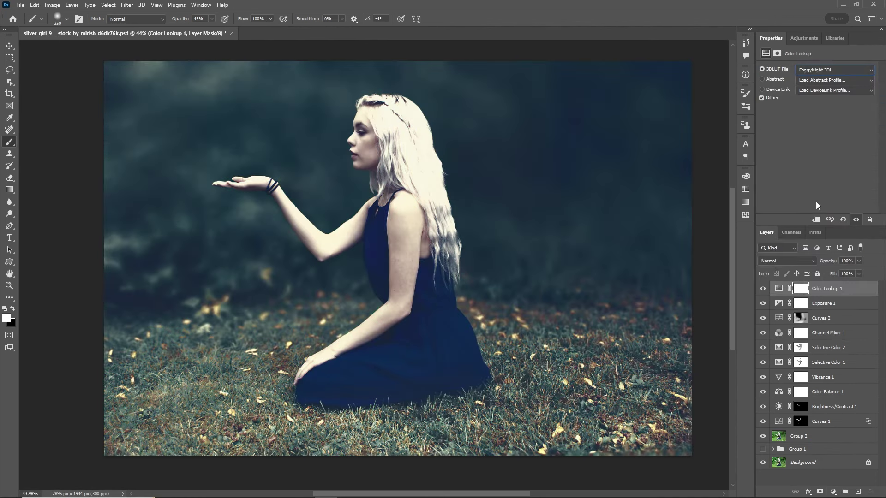
click(762, 289)
click(799, 264)
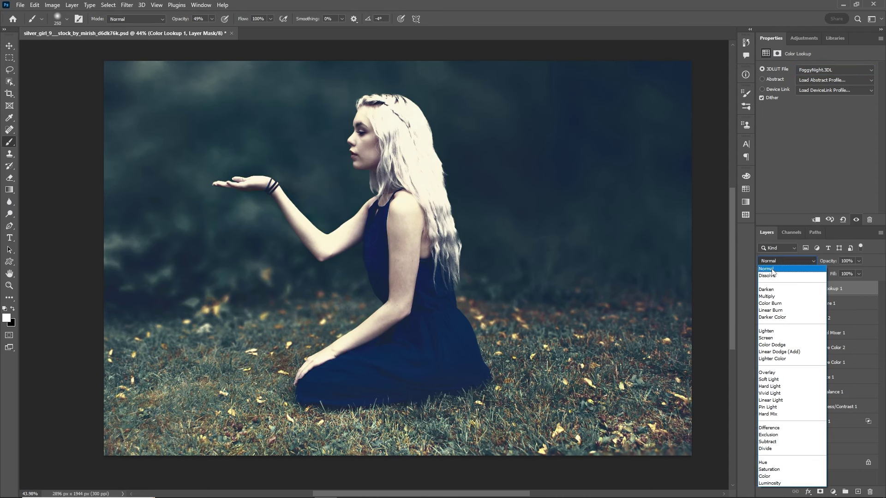
click(814, 264)
mouse_move(833, 274)
mouse_down()
mouse_move(786, 283)
mouse_move(834, 278)
mouse_up()
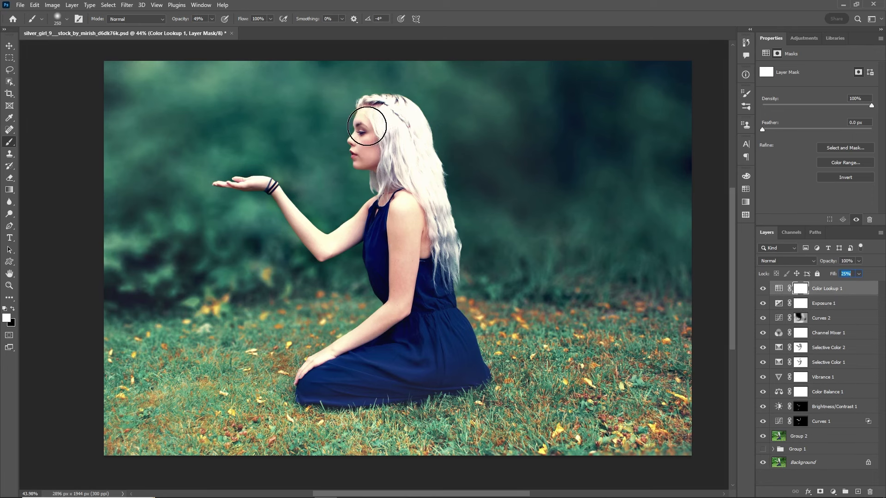
click(363, 161)
- Paint black on the Color Lookup mask over the face, hair and upper-right background
key(x)
drag(373, 121, 390, 176)
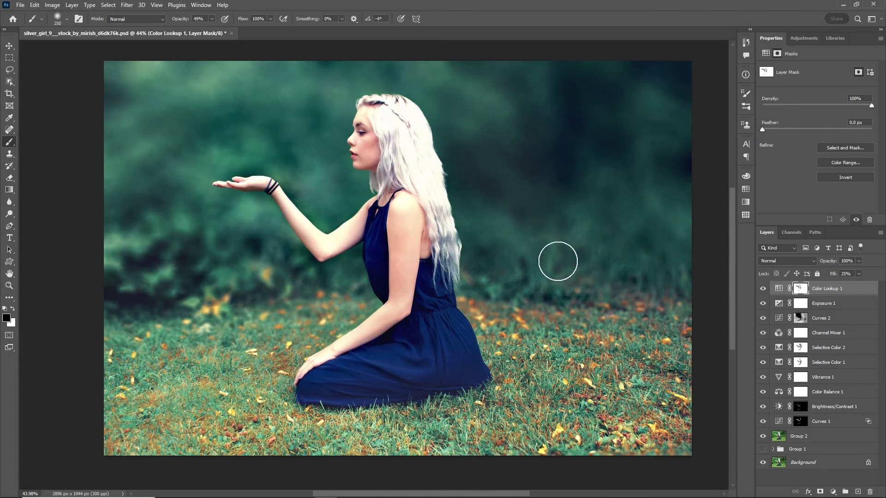
drag(558, 257, 552, 146)
click(67, 19)
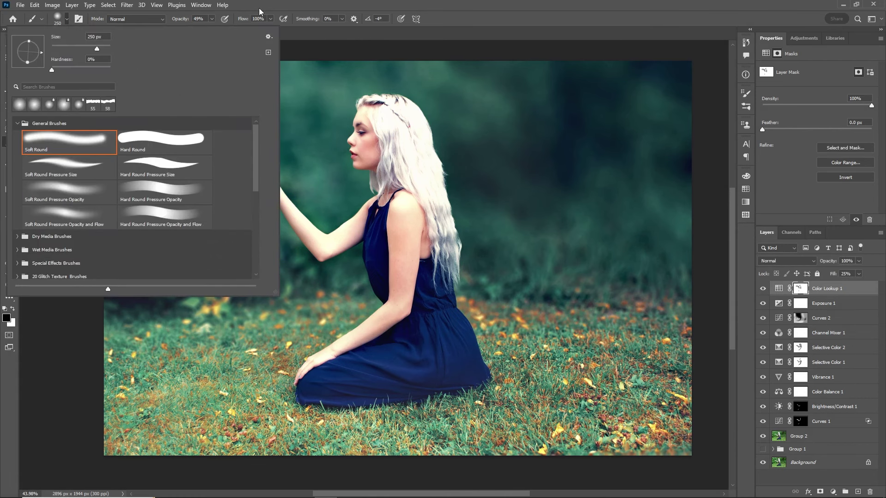
click(260, 12)
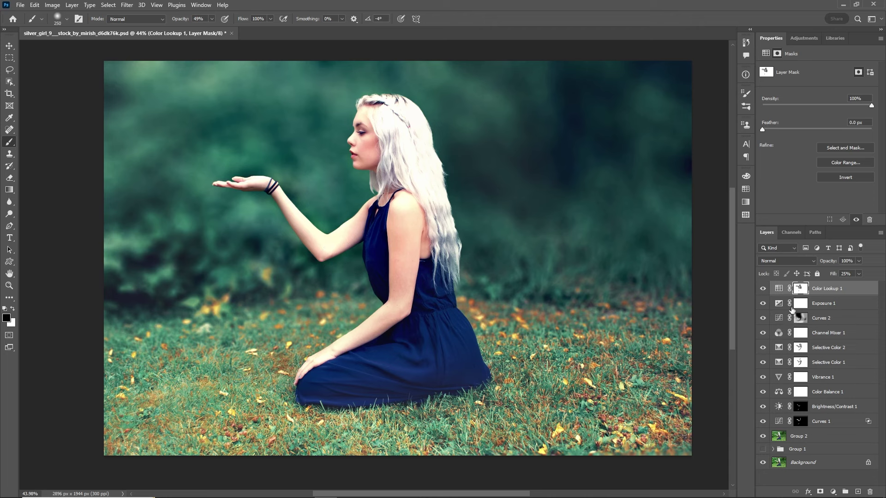
- Add a Hue/Saturation layer with Saturation +9 and Lightness -5
click(833, 492)
click(838, 402)
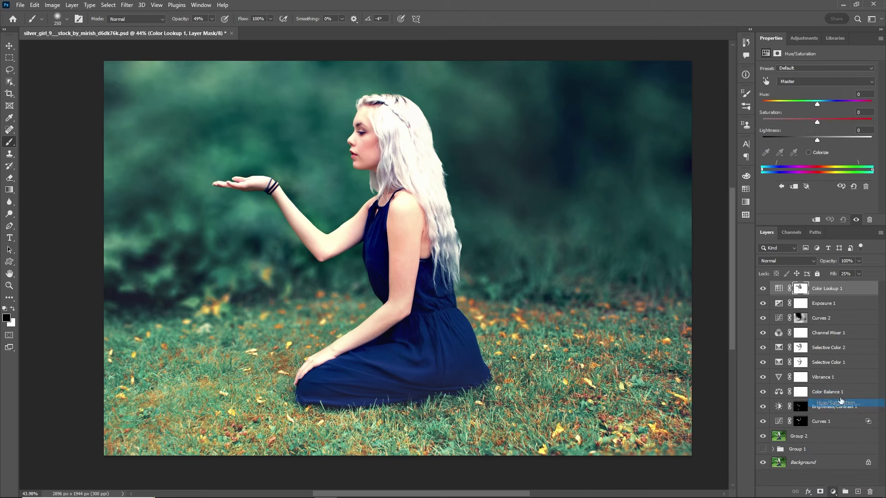
drag(824, 124, 814, 140)
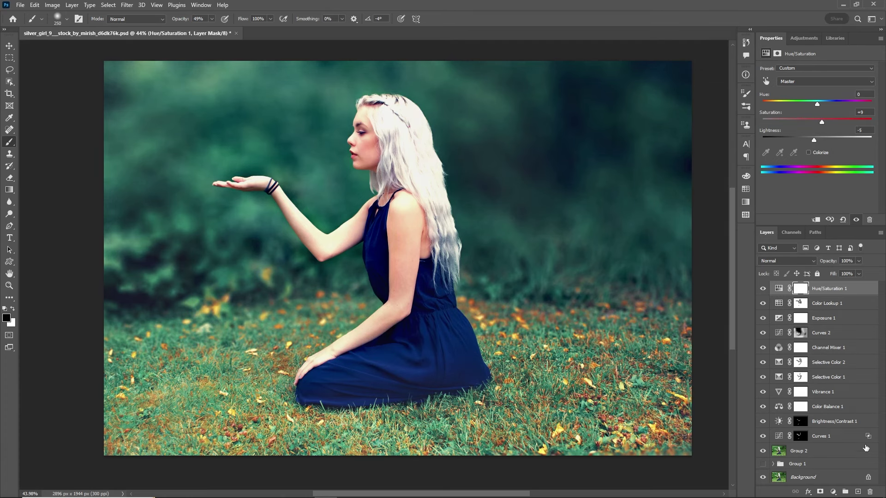
- Group all the adjustment layers into Group 3 and compare the image with it toggled
shift+click(837, 437)
key(ctrl+g)
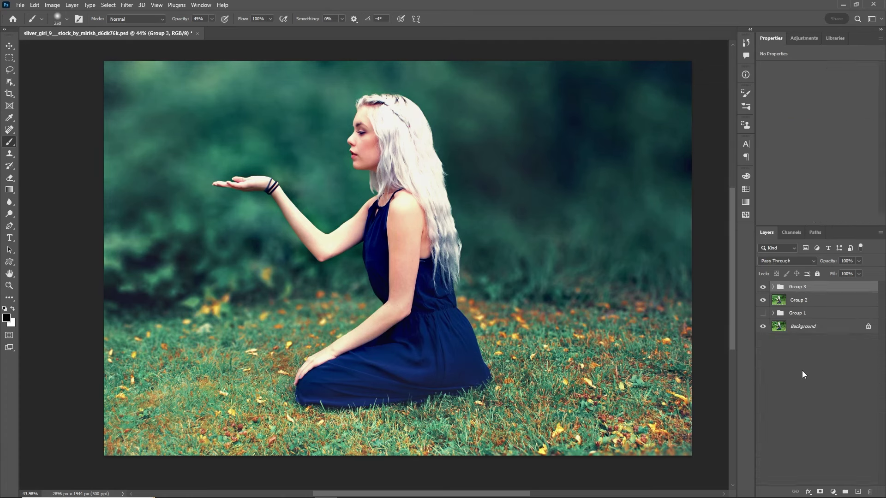
click(763, 288)
- Stamp all visible layers into Layer 1 and convert it to a smart object
key(ctrl+shift+alt+e)
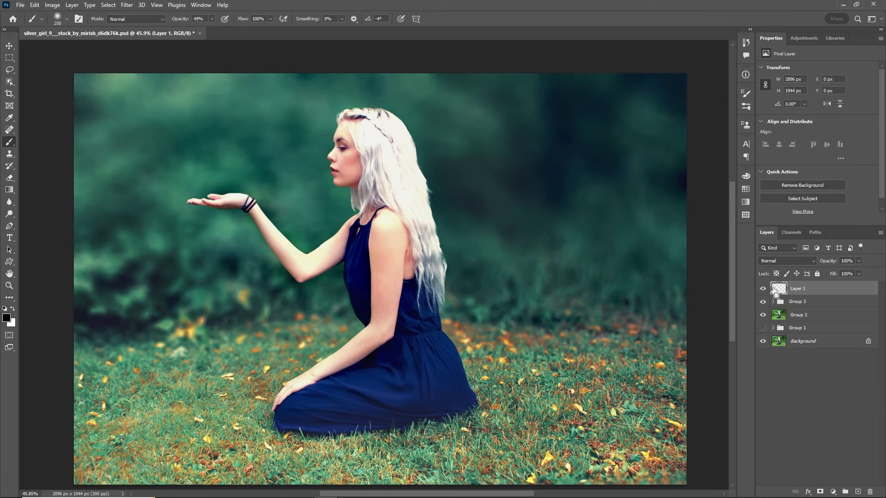
right_click(839, 292)
click(759, 234)
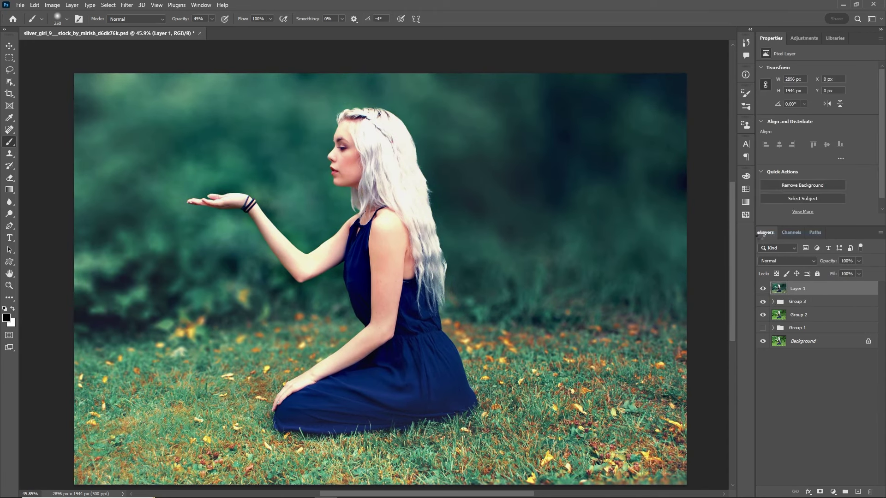
- Apply an Iris Blur centred on the girl, its ellipse upright and stretched past the image
click(127, 5)
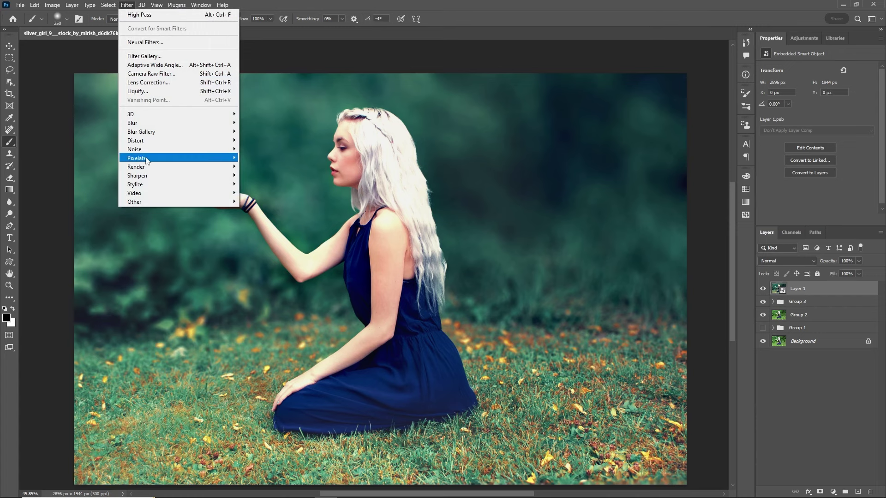
mouse_move(141, 132)
click(269, 140)
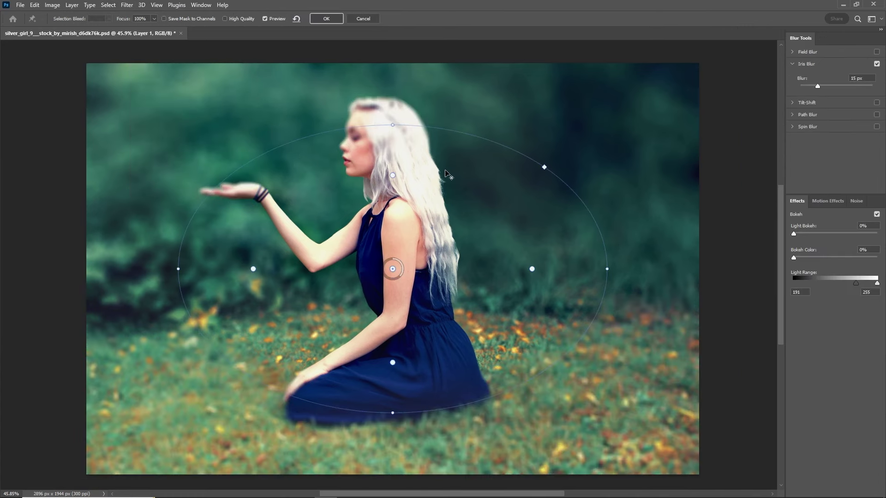
drag(399, 119, 382, 55)
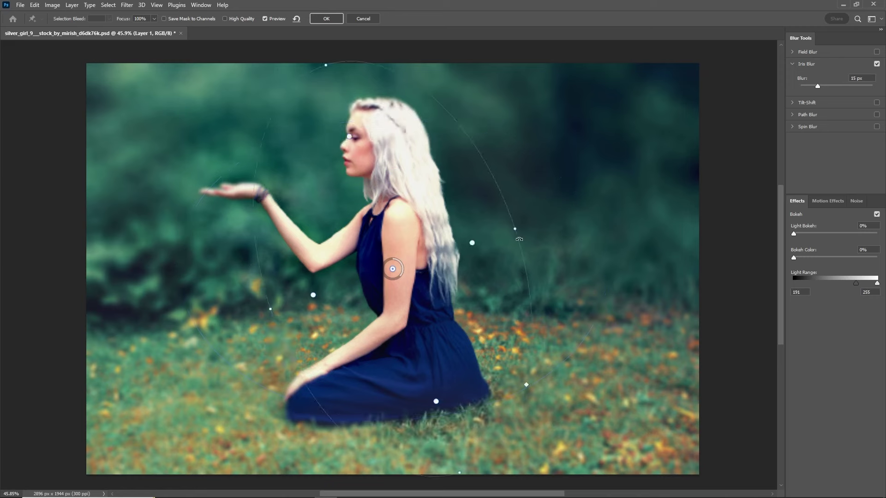
drag(399, 271, 367, 267)
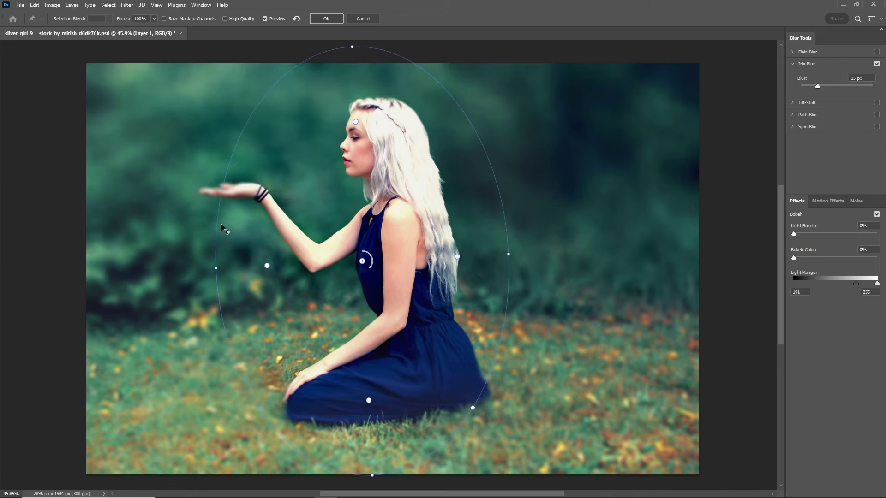
drag(352, 51, 354, 76)
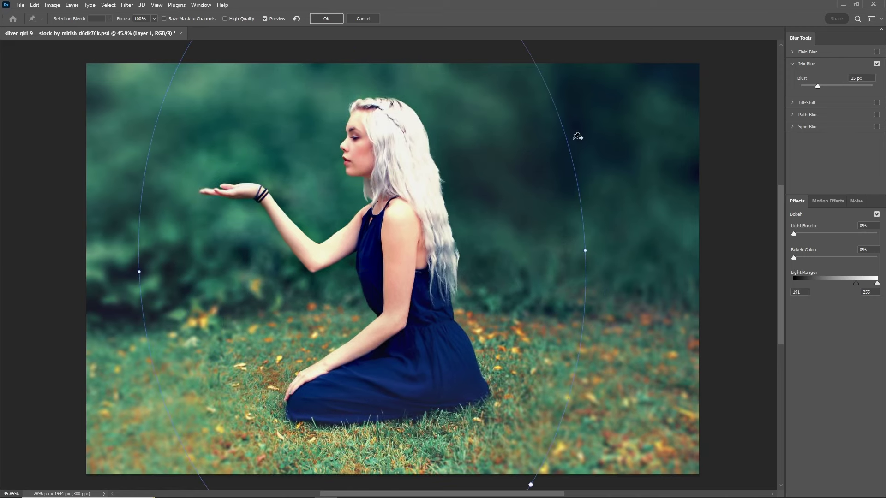
key(ctrl+minus)
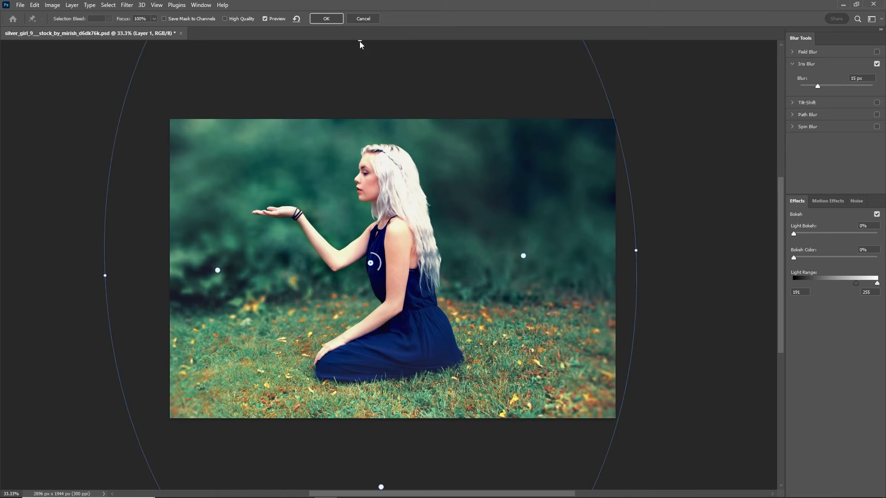
key(ctrl+minus)
drag(677, 250, 687, 270)
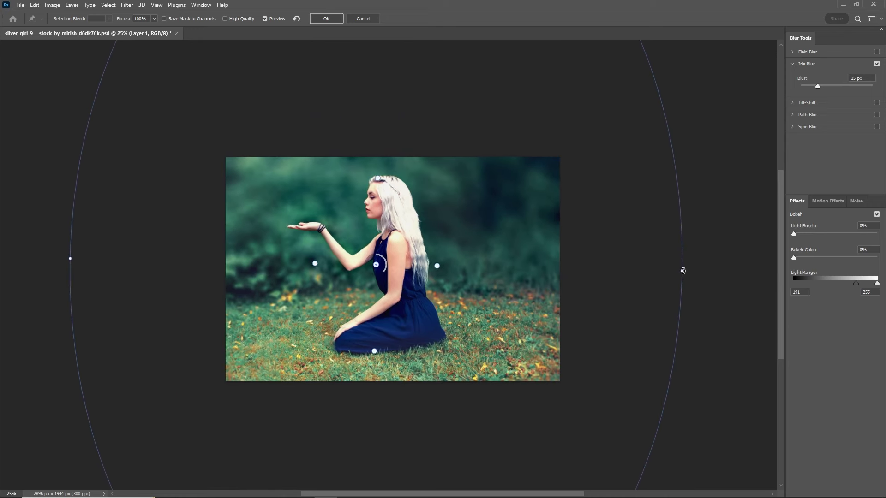
click(327, 19)
click(127, 5)
- In the Camera Raw filter, warm the temperature, pull down whites and blacks, and add clarity
click(139, 73)
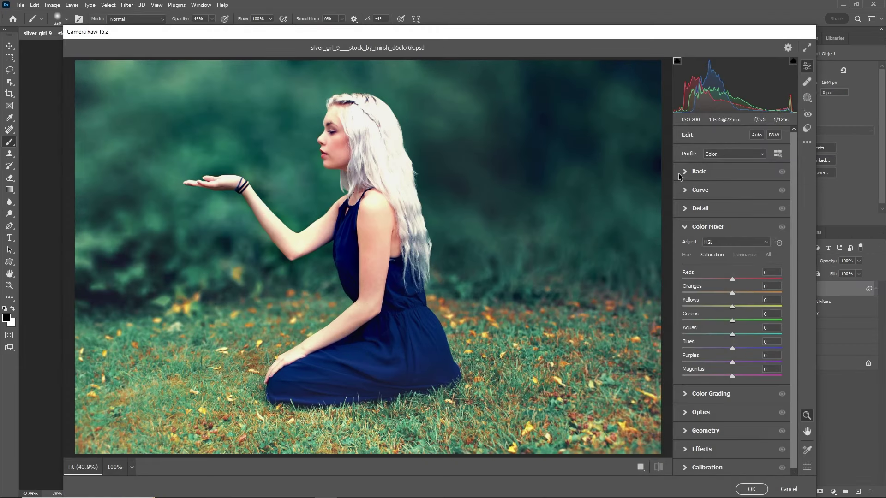
click(681, 176)
mouse_move(733, 208)
mouse_down()
mouse_move(740, 264)
mouse_move(729, 257)
mouse_move(727, 273)
mouse_move(737, 287)
mouse_up()
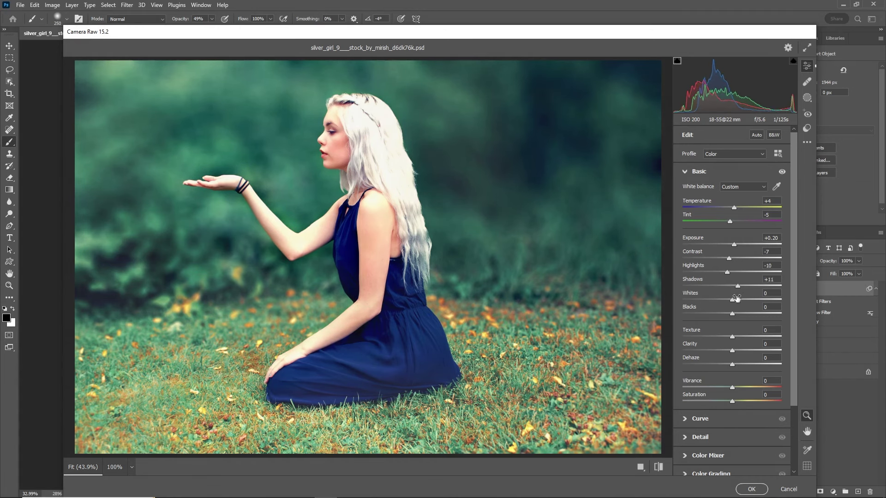
drag(732, 299, 727, 314)
mouse_move(734, 353)
mouse_down()
mouse_move(728, 338)
mouse_move(735, 340)
mouse_move(719, 367)
mouse_move(737, 367)
mouse_up()
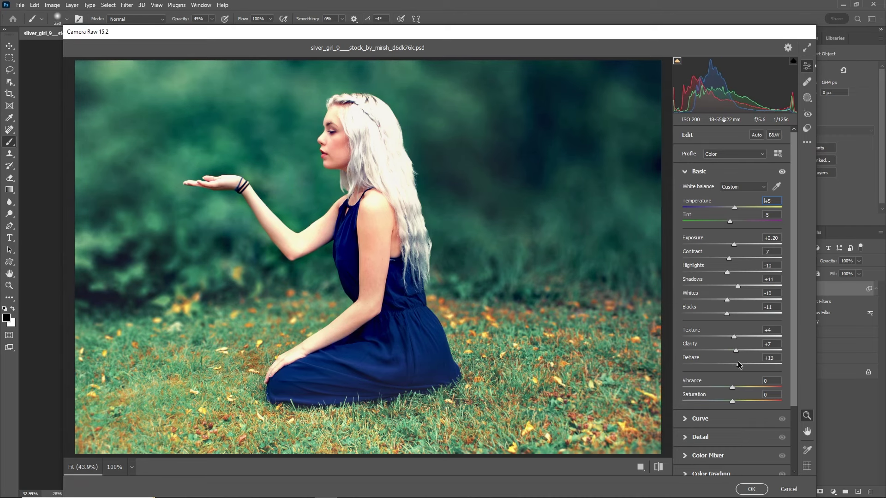
- Set Vibrance +22, Saturation -10, Sharpening 20 and Noise Reduction 14
scroll(798, 315, down, 2)
drag(733, 330, 744, 316)
key(q)
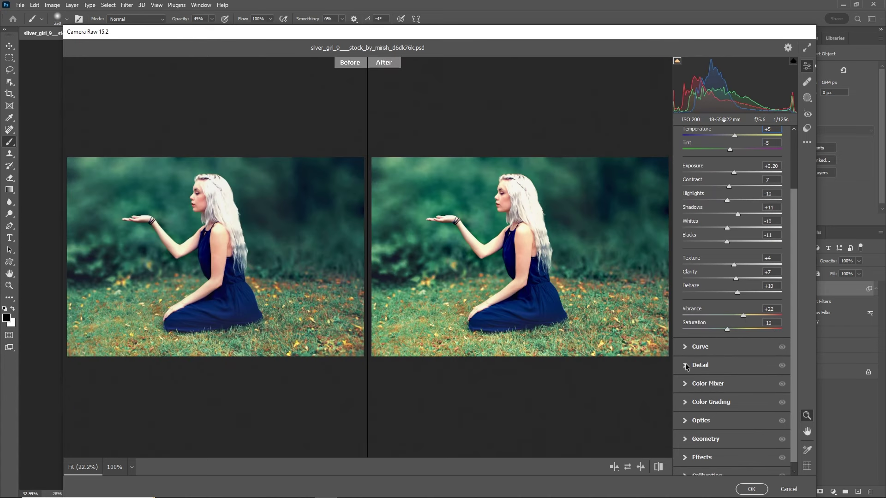
click(700, 365)
mouse_move(683, 248)
mouse_down()
mouse_move(693, 248)
mouse_move(689, 231)
mouse_move(695, 250)
mouse_up()
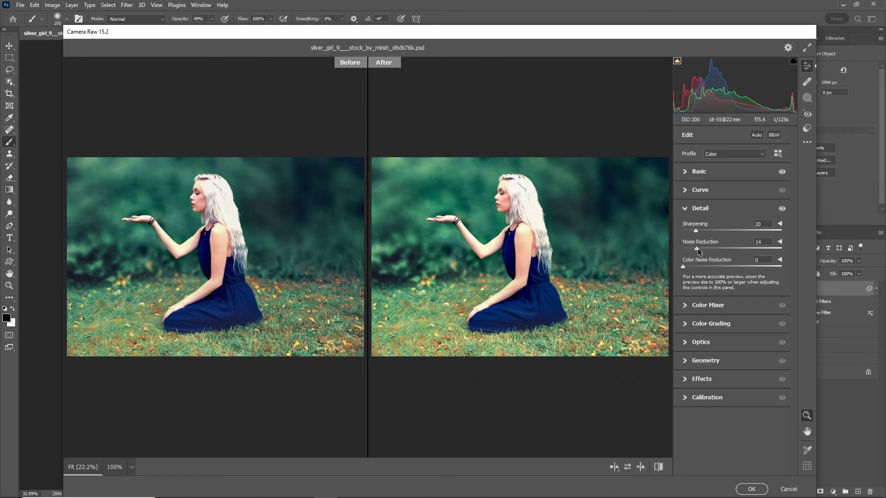
- In the Color Mixer, shift Aquas hue +26, desaturate reds, brighten oranges and blues, then apply
click(685, 306)
click(687, 255)
mouse_move(732, 335)
mouse_down()
mouse_move(749, 329)
mouse_move(726, 308)
mouse_move(727, 294)
mouse_up()
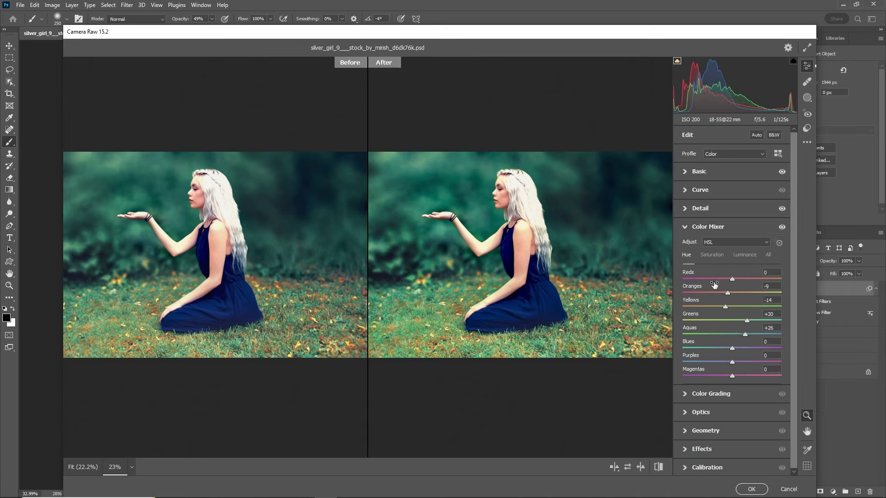
click(711, 256)
drag(733, 281, 741, 336)
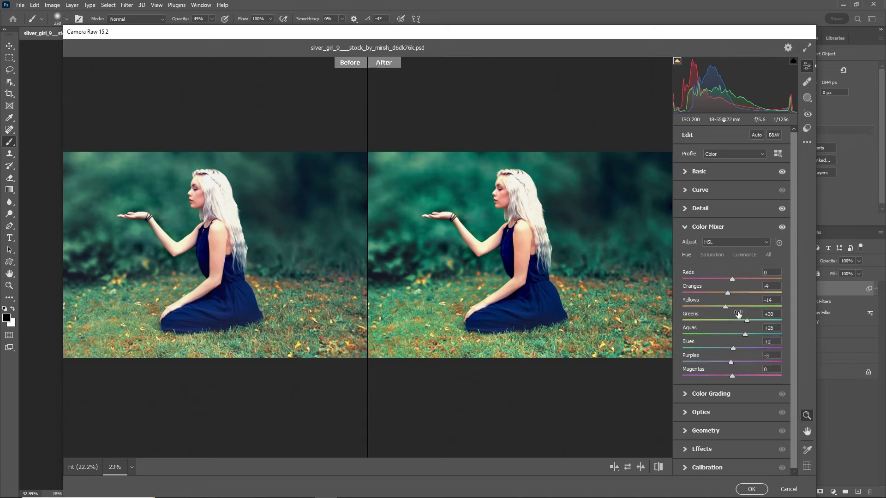
click(746, 255)
mouse_move(732, 293)
mouse_down()
mouse_move(737, 280)
mouse_move(746, 306)
mouse_move(721, 307)
mouse_move(742, 307)
mouse_move(723, 335)
mouse_move(755, 344)
mouse_up()
scroll(551, 249, up, 2)
scroll(551, 250, down, 2)
click(751, 490)
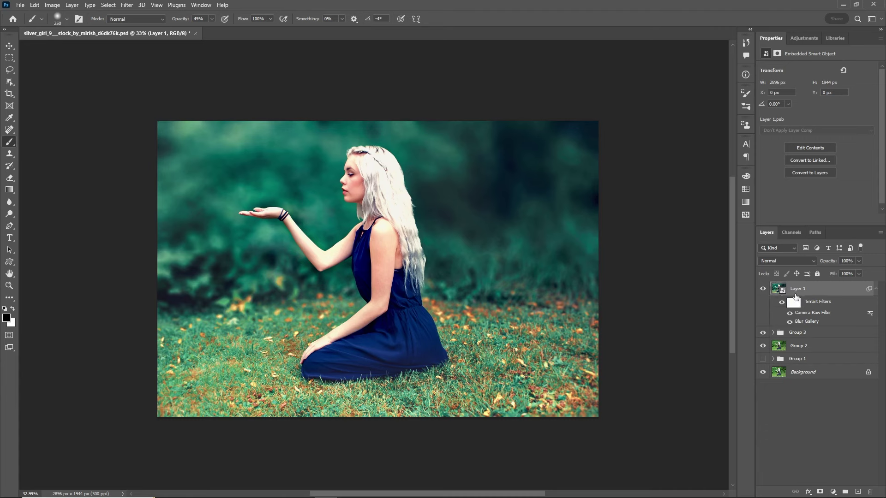
- Stamp the visible image into Layer 2 as a smart object with a Sharpen filter
key(ctrl+shift+alt+e)
right_click(796, 297)
click(784, 238)
click(127, 4)
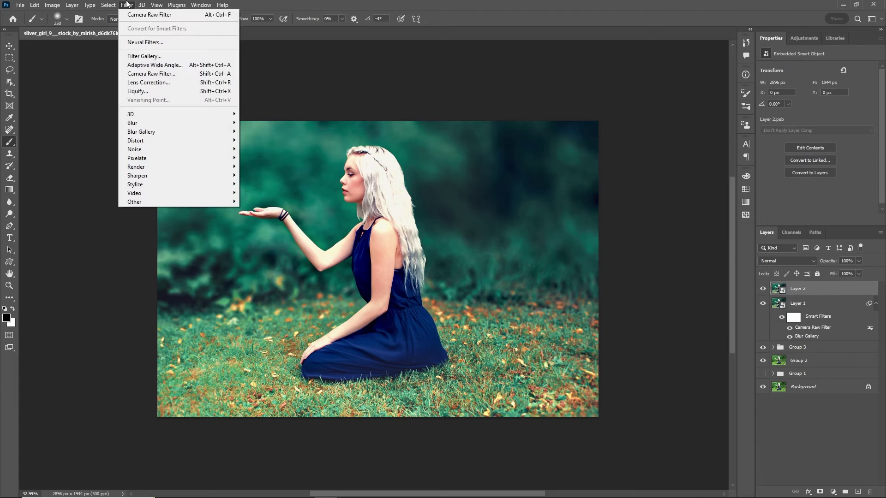
click(259, 180)
click(763, 289)
- Add an inverted black mask to Layer 2 and paint the sharpening back onto the girl
click(820, 492)
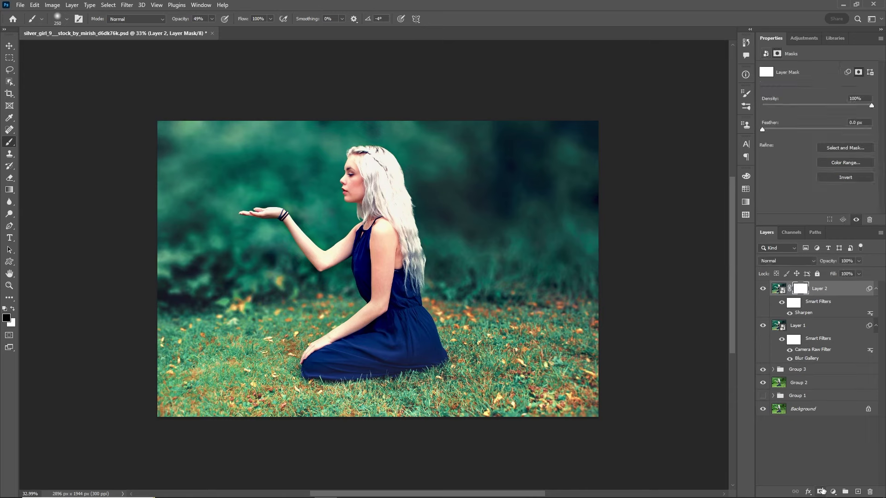
key(ctrl+i)
key(bracketright)
key(bracketright)
key(bracketright)
key(bracketright)
key(bracketright)
key(bracketright)
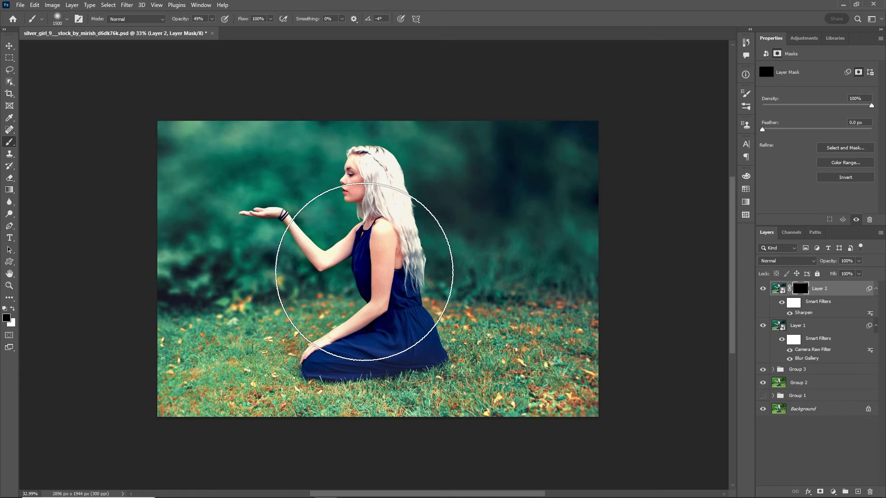
key(x)
click(340, 221)
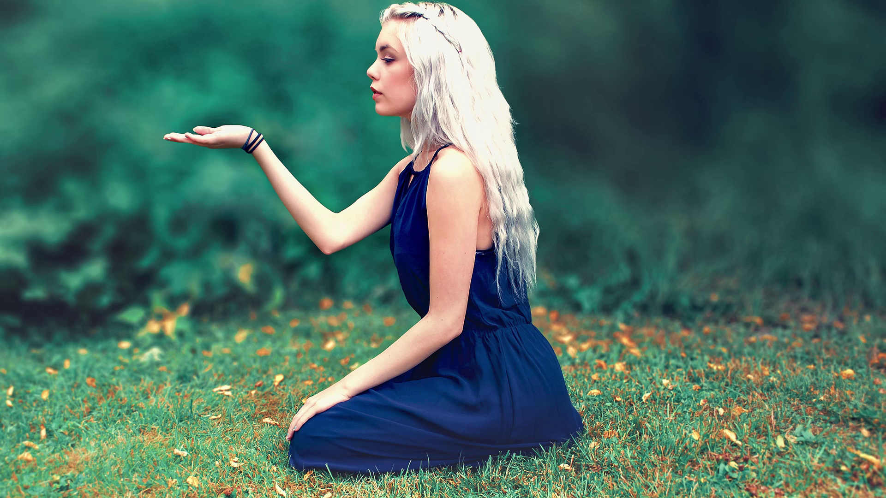